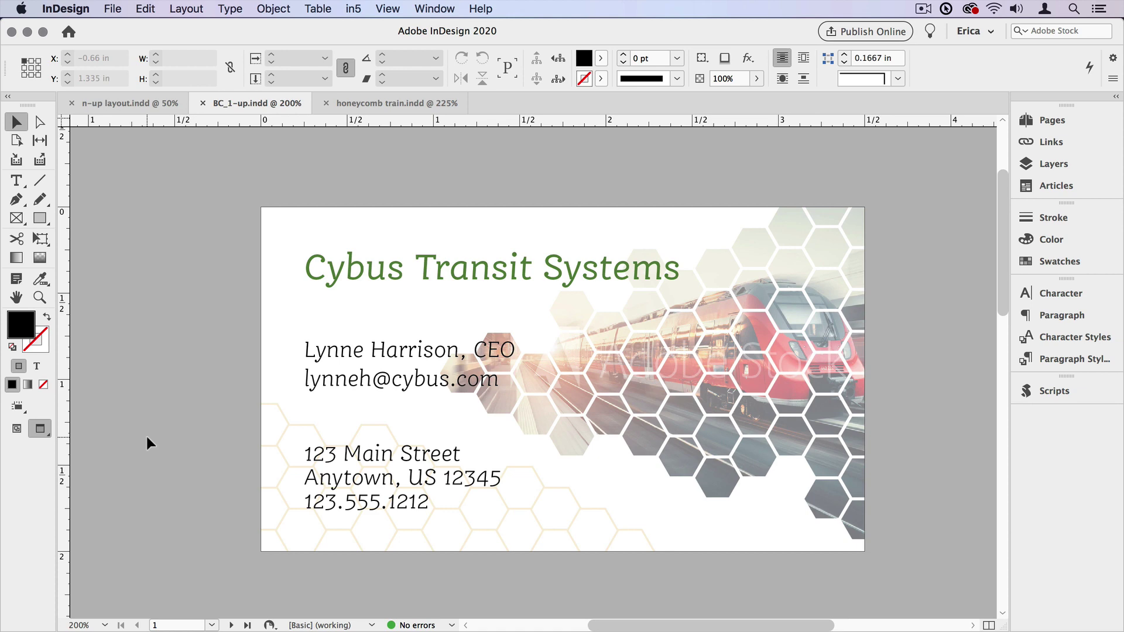
Review the card's page size and bleed in Document Setup without changing anything.
left_click(109, 8)
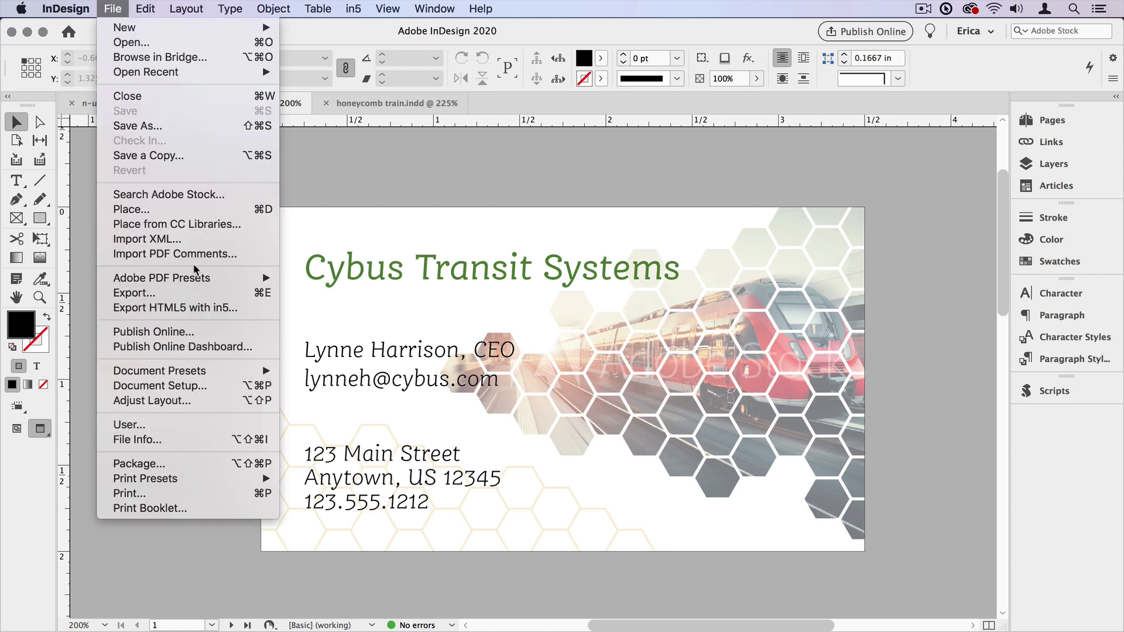
left_click(211, 386)
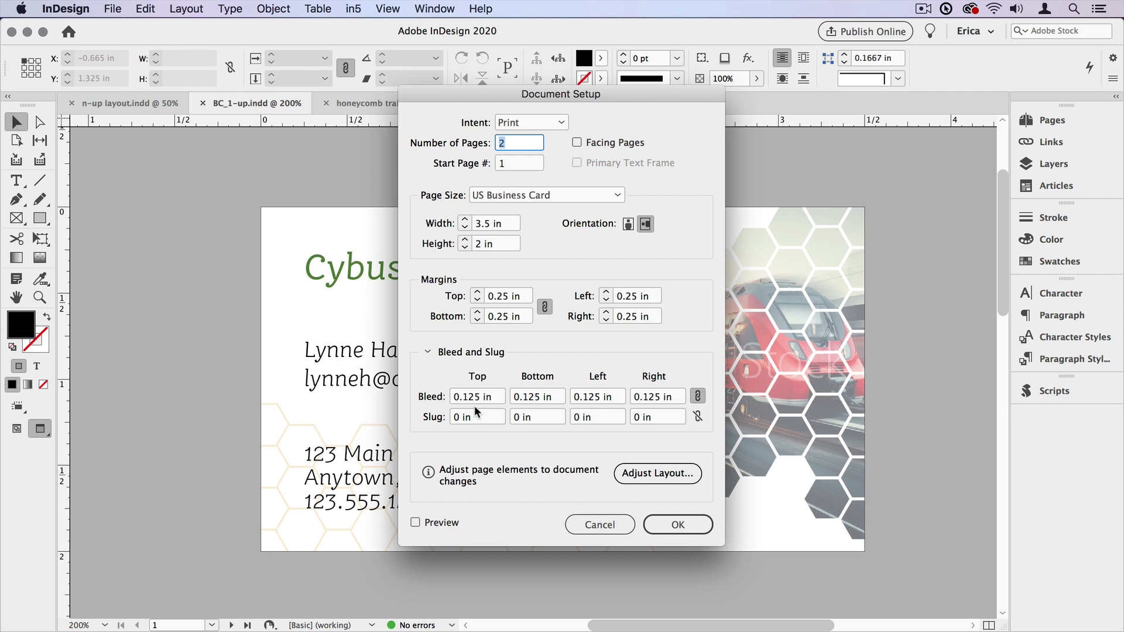
left_click(585, 523)
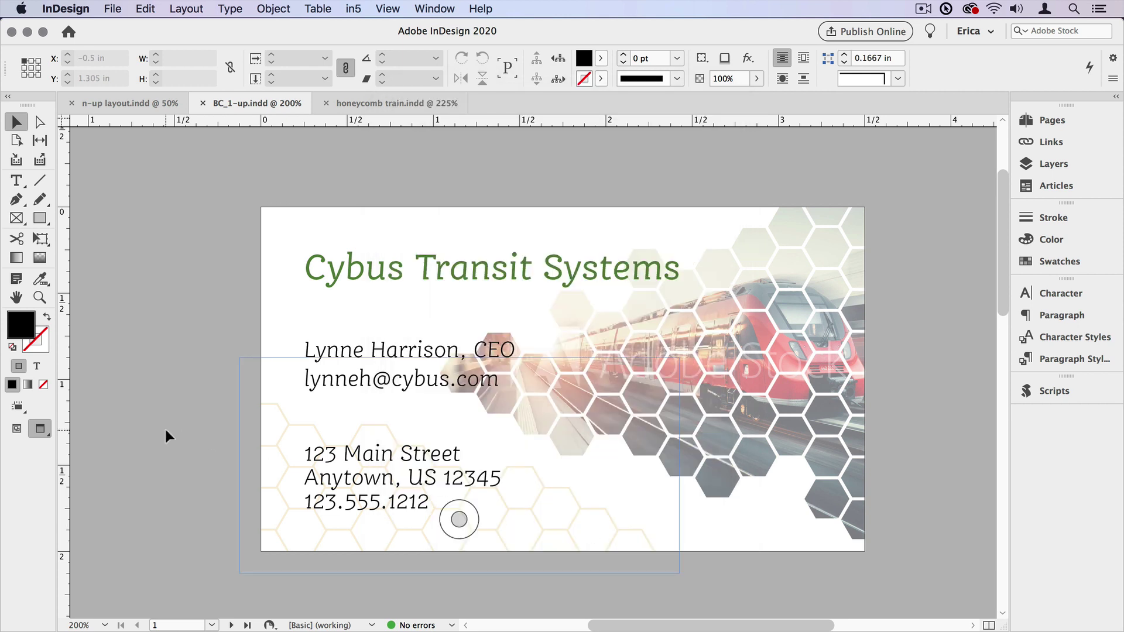
Set the screen mode to Bleed so the card's bleed area shows around the trim.
left_click(17, 430)
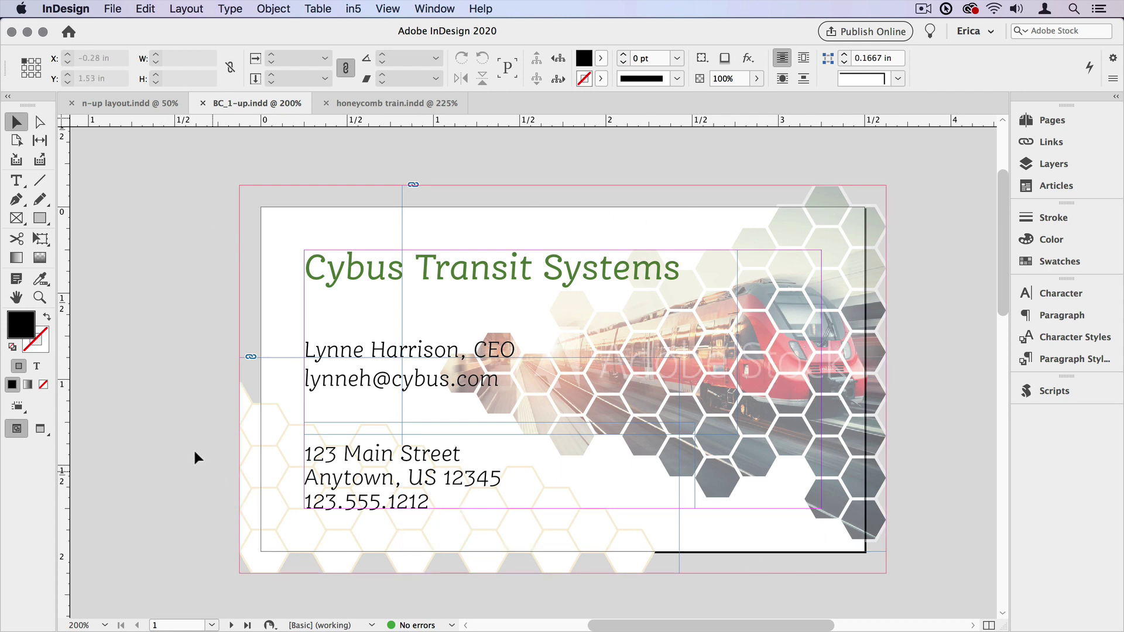
left_click(39, 429)
left_click(95, 463)
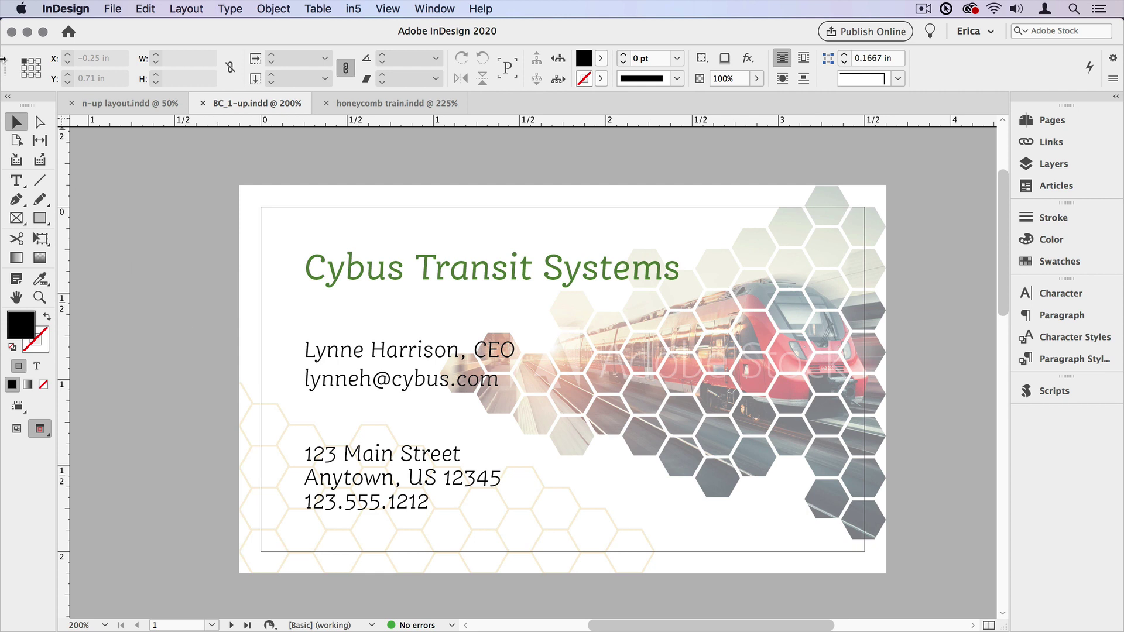
Switch to n-up layout.indd and zoom in on the top of its card-slot guide grid.
left_click(118, 103)
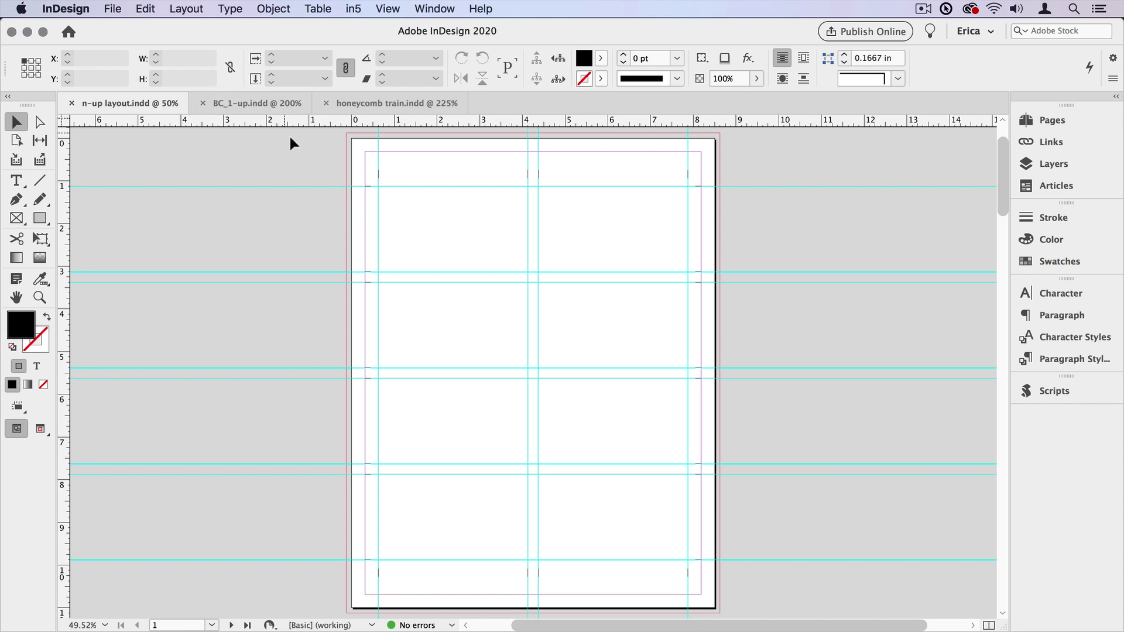
key("super+space")
left_click_drag(324, 137, 817, 379)
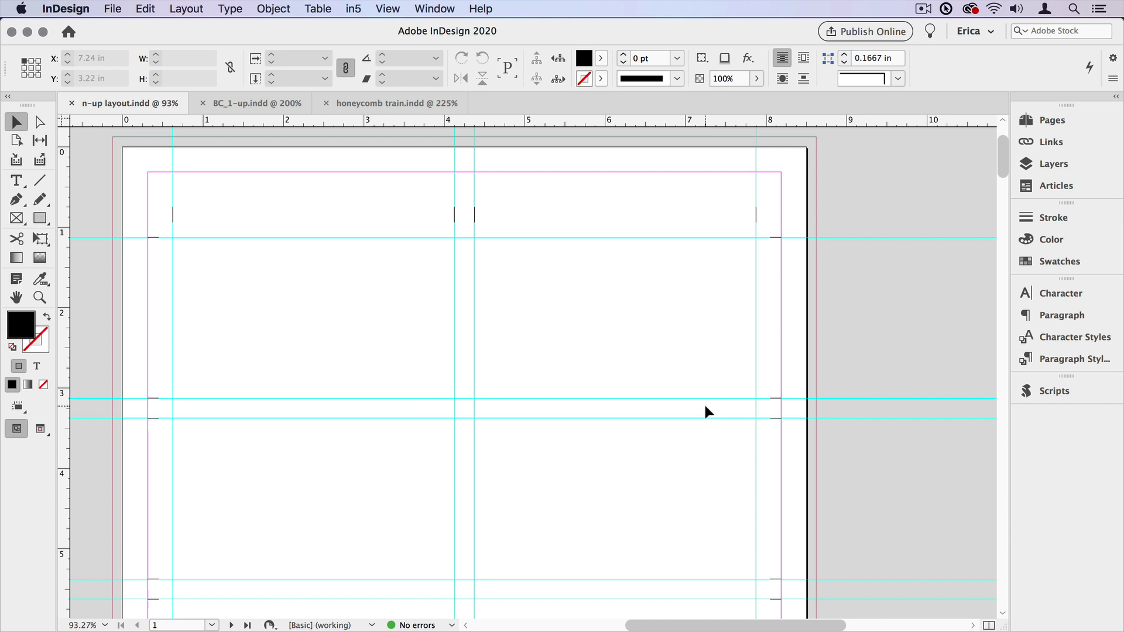
key("super+o")
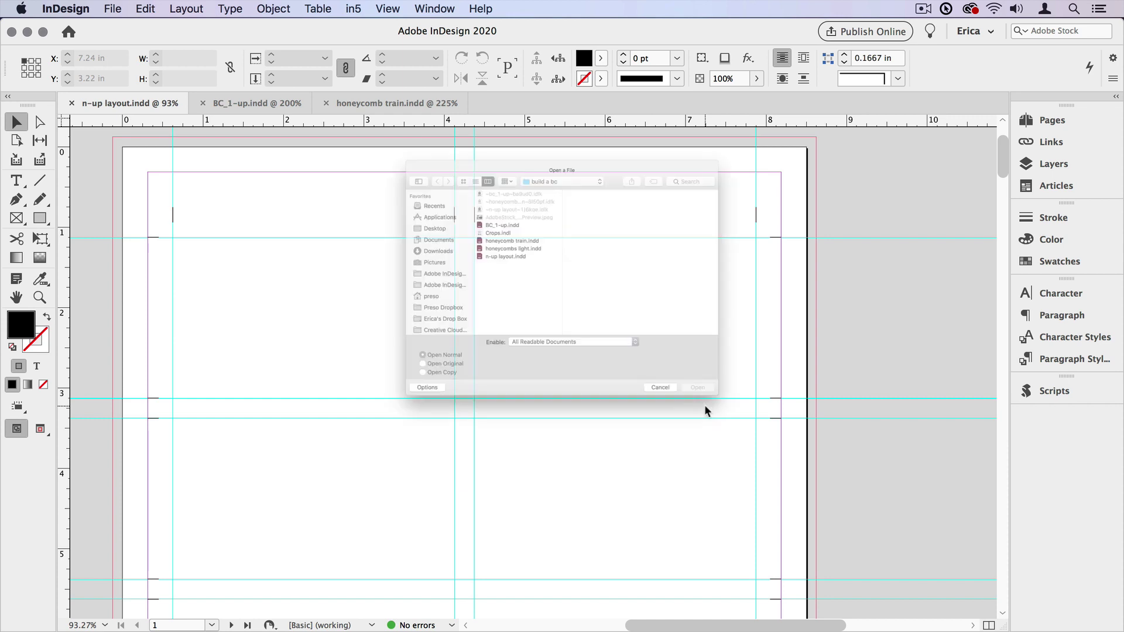
double_click(447, 197)
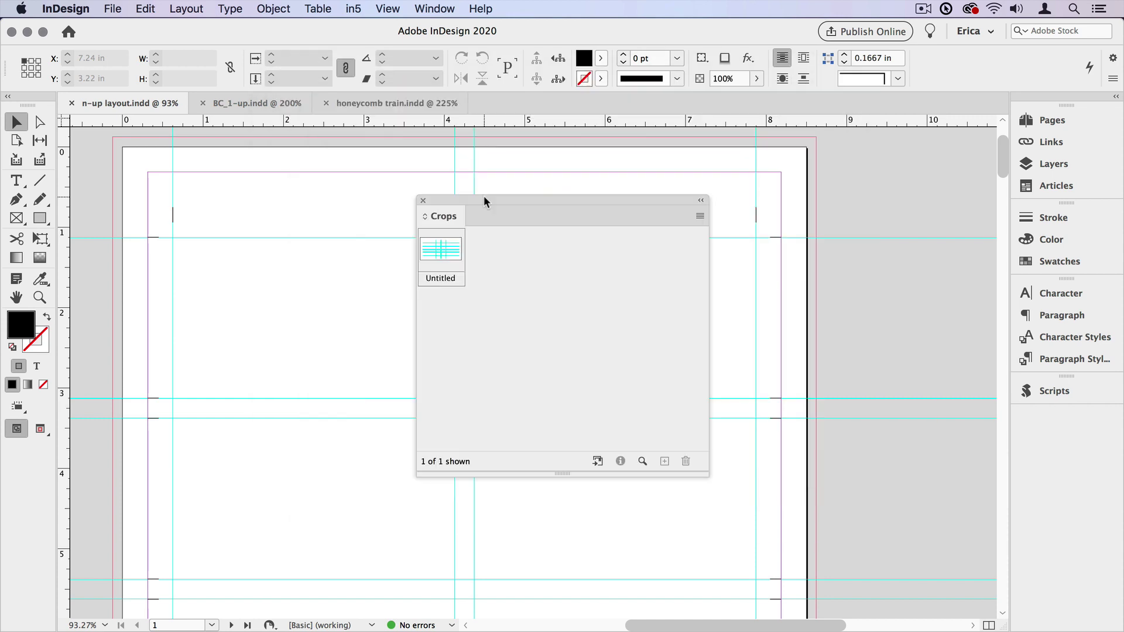
key("super+n")
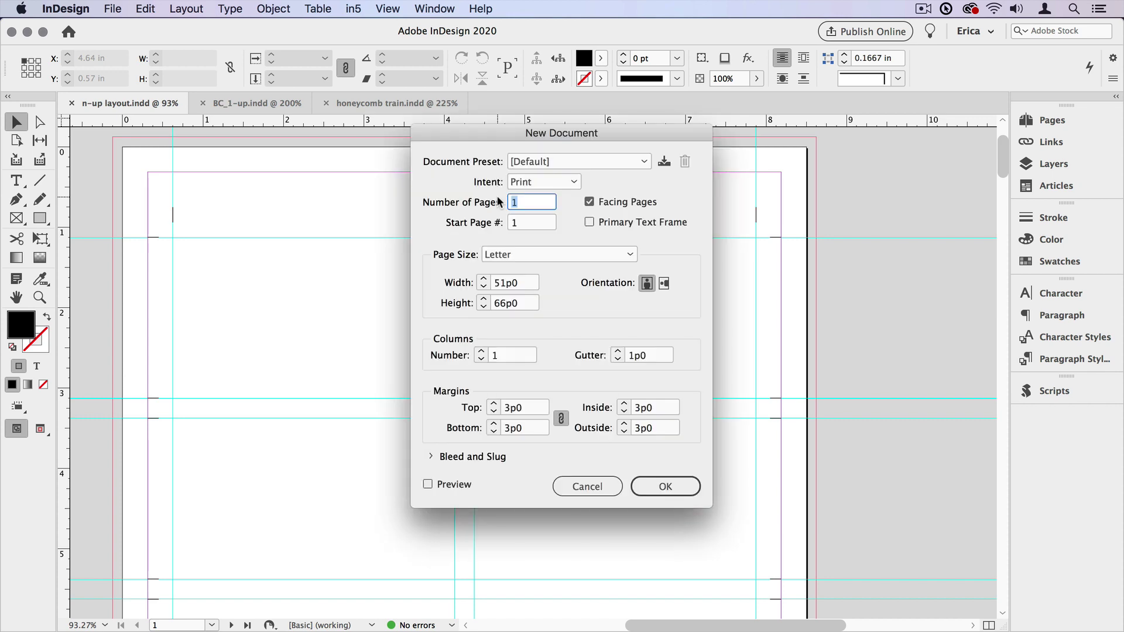
left_click(600, 203)
key("Return")
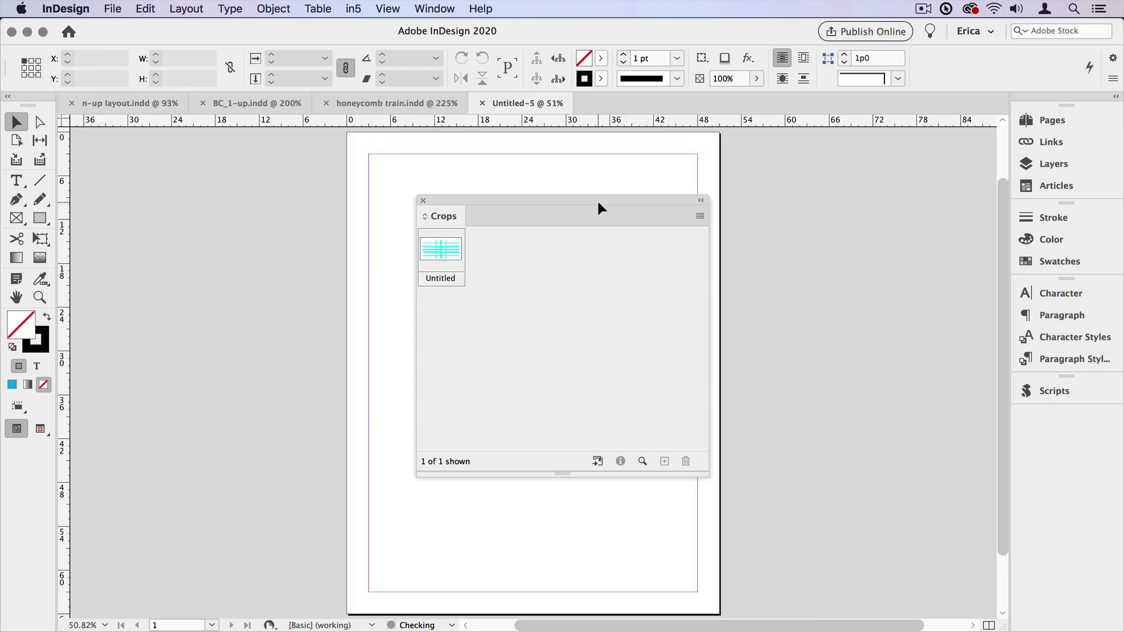
left_click_drag(586, 202, 916, 167)
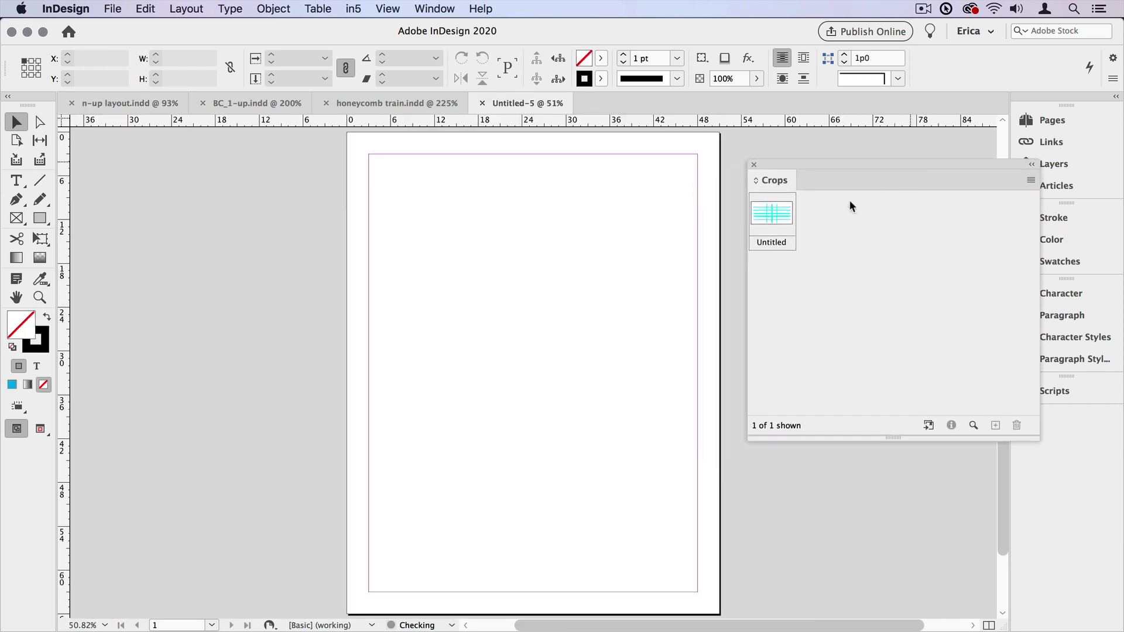
left_click(782, 213)
left_click(1031, 181)
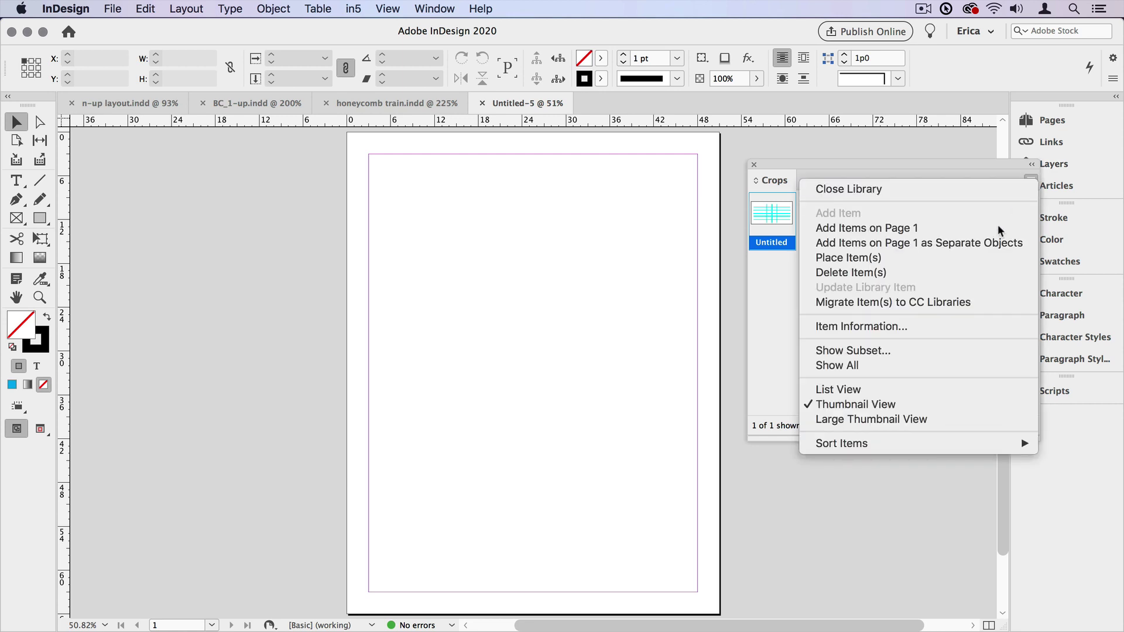
left_click(986, 258)
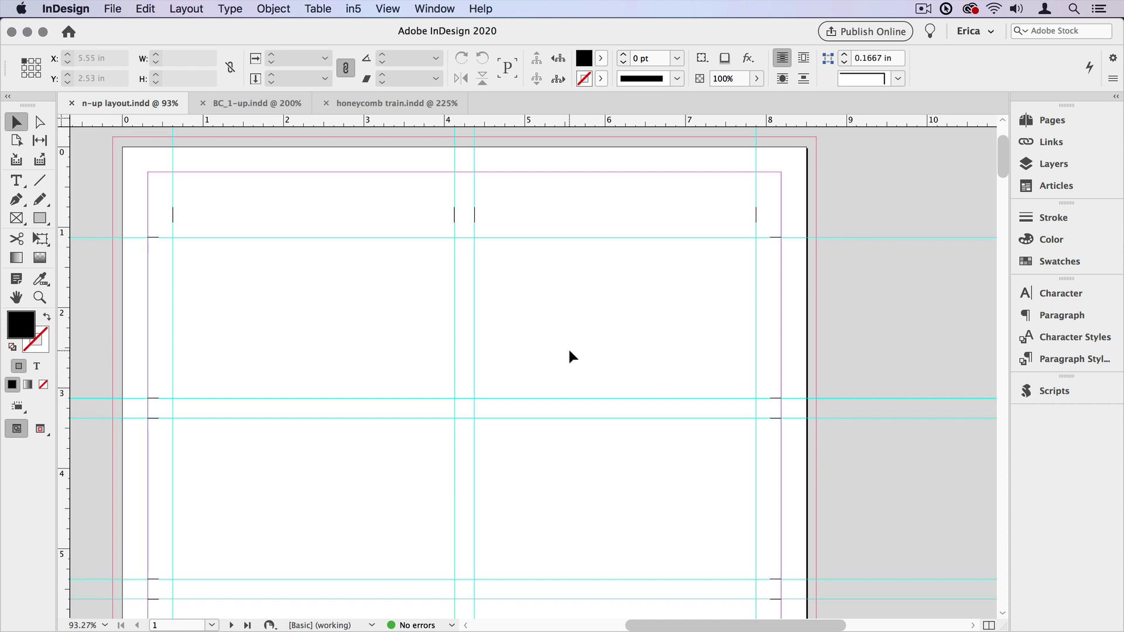
left_click(283, 105)
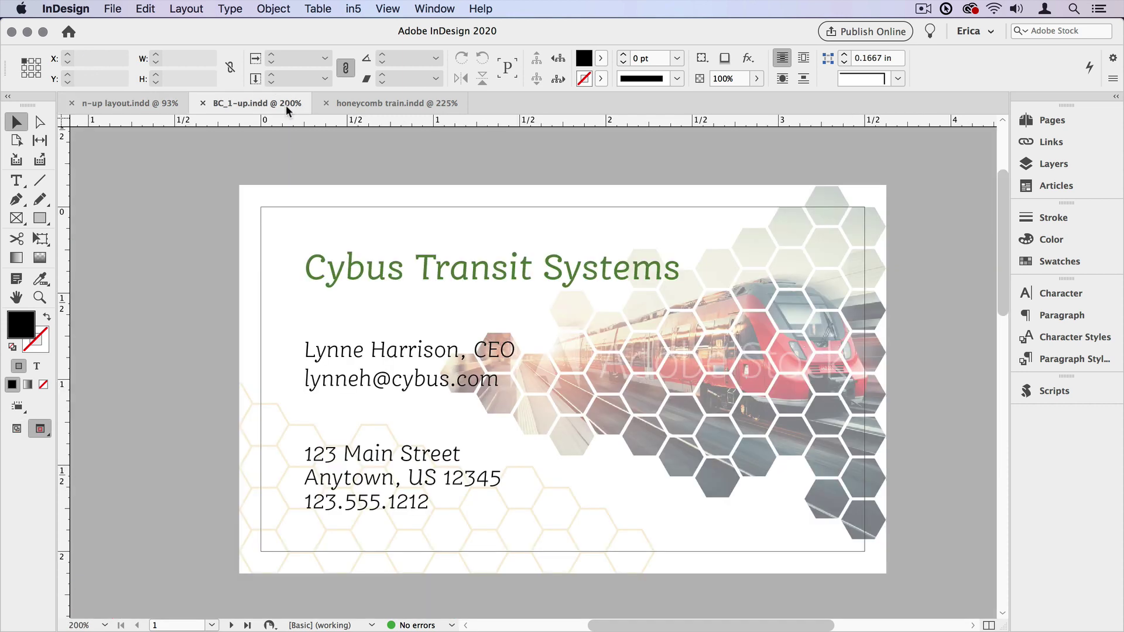
left_click(773, 366)
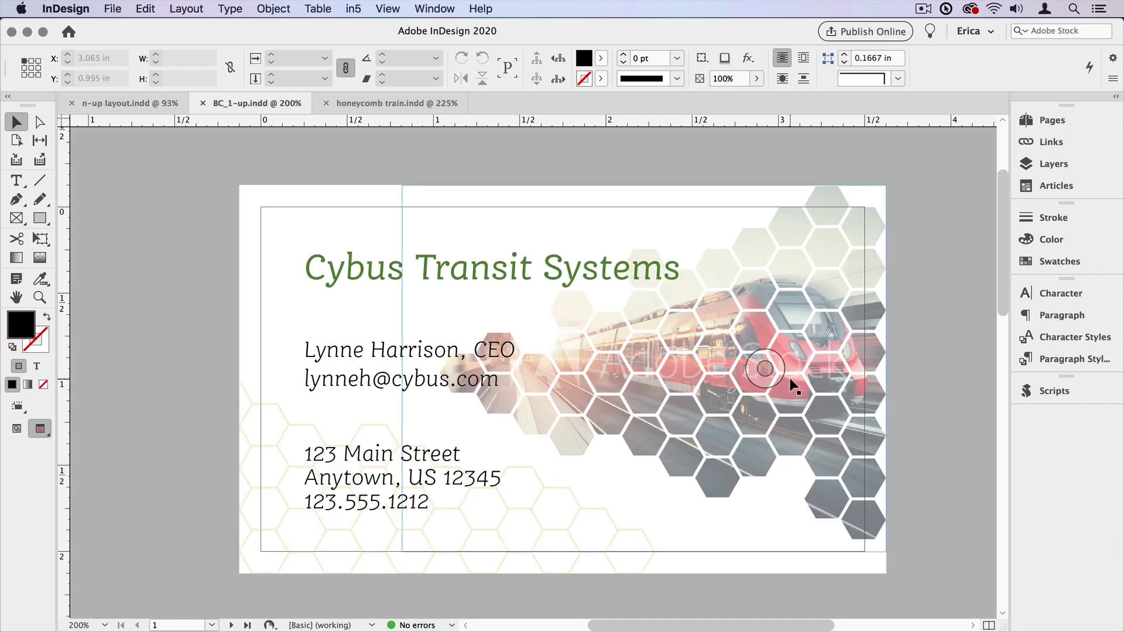
left_click(1049, 142)
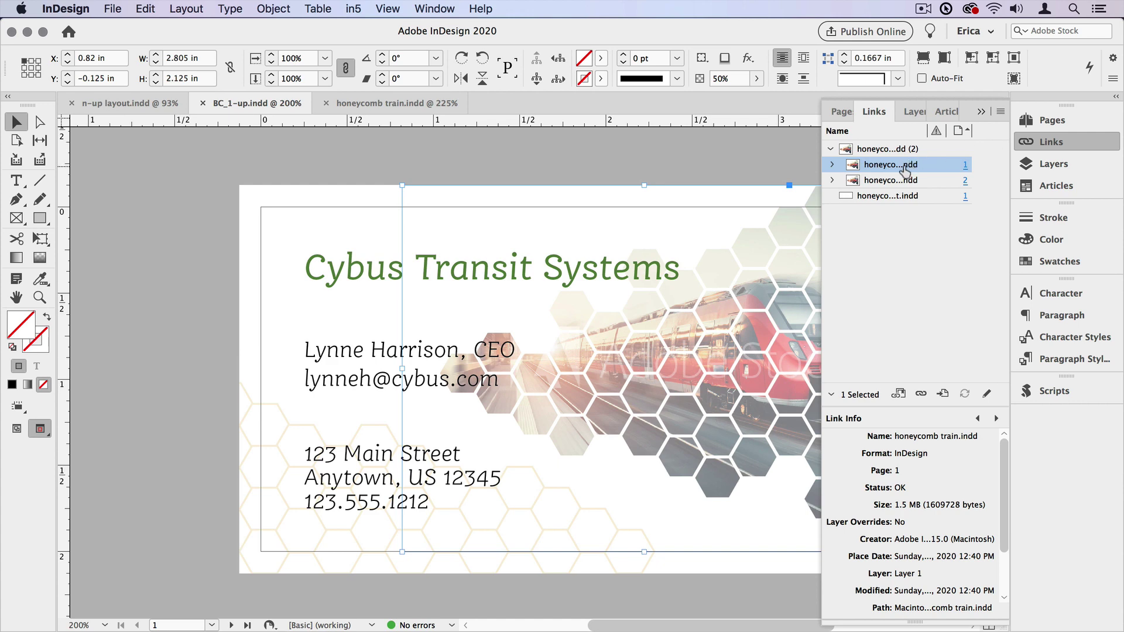
left_click(1036, 143)
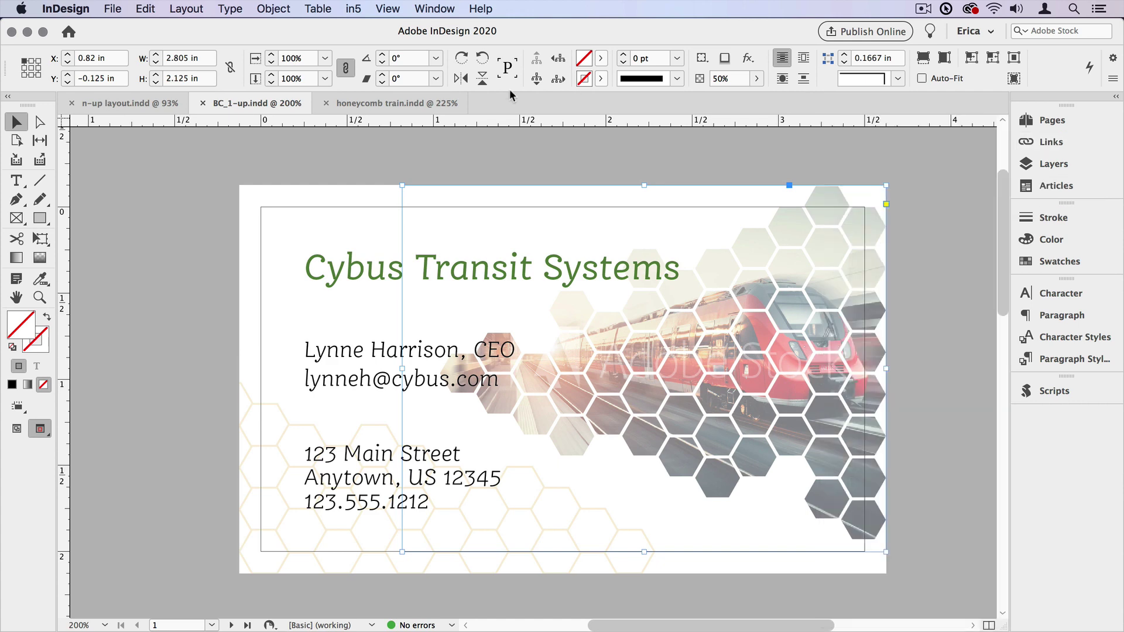
left_click(416, 101)
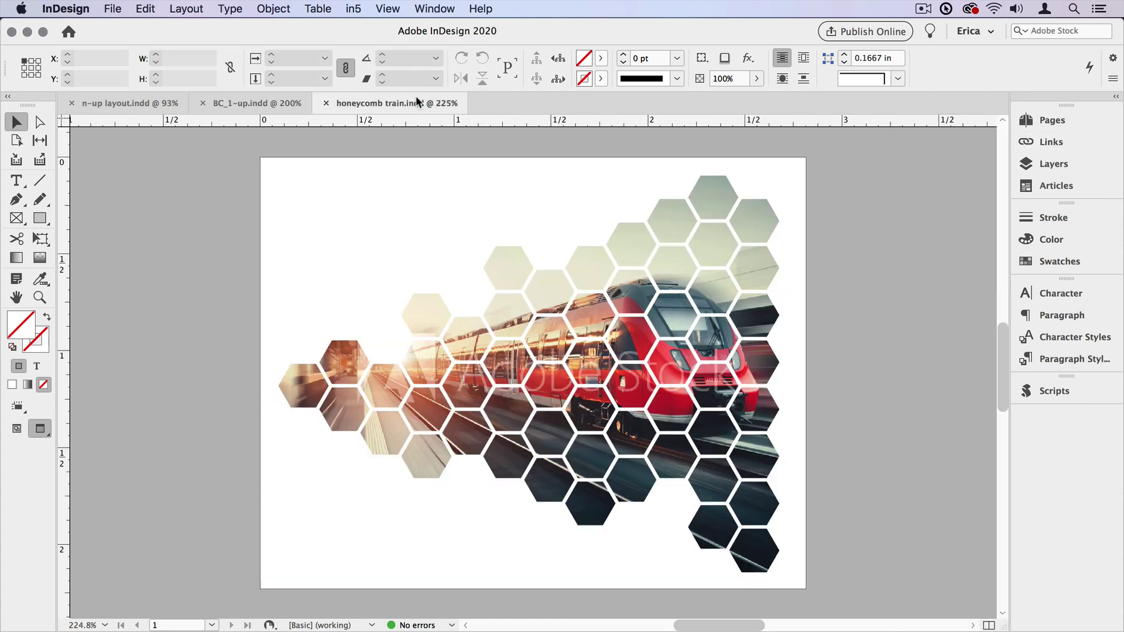
left_click(257, 104)
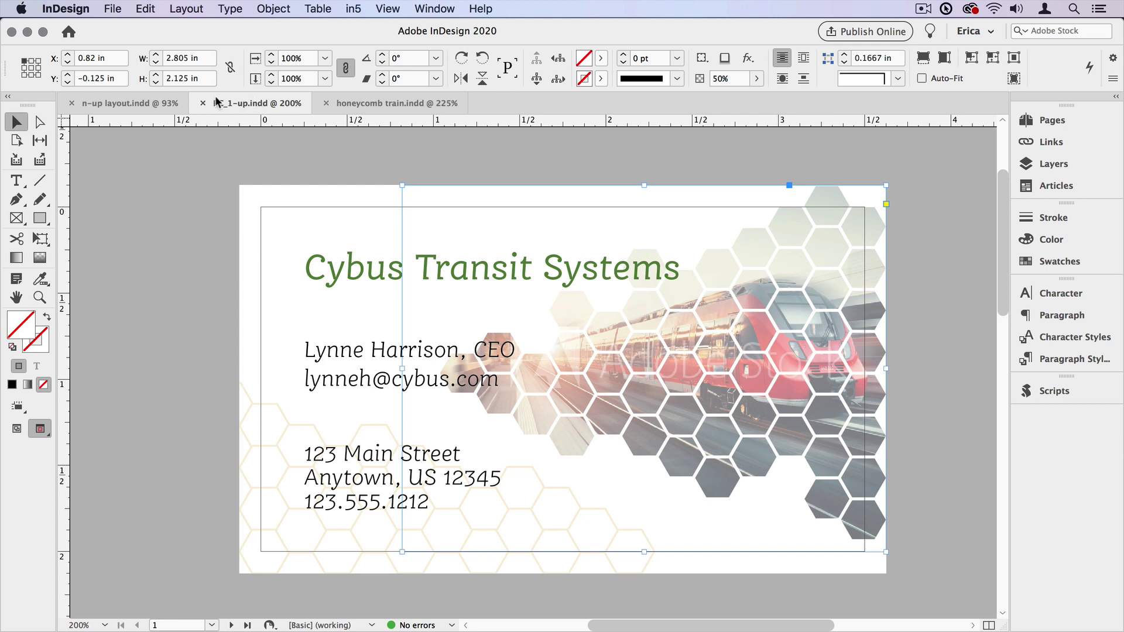
left_click(119, 103)
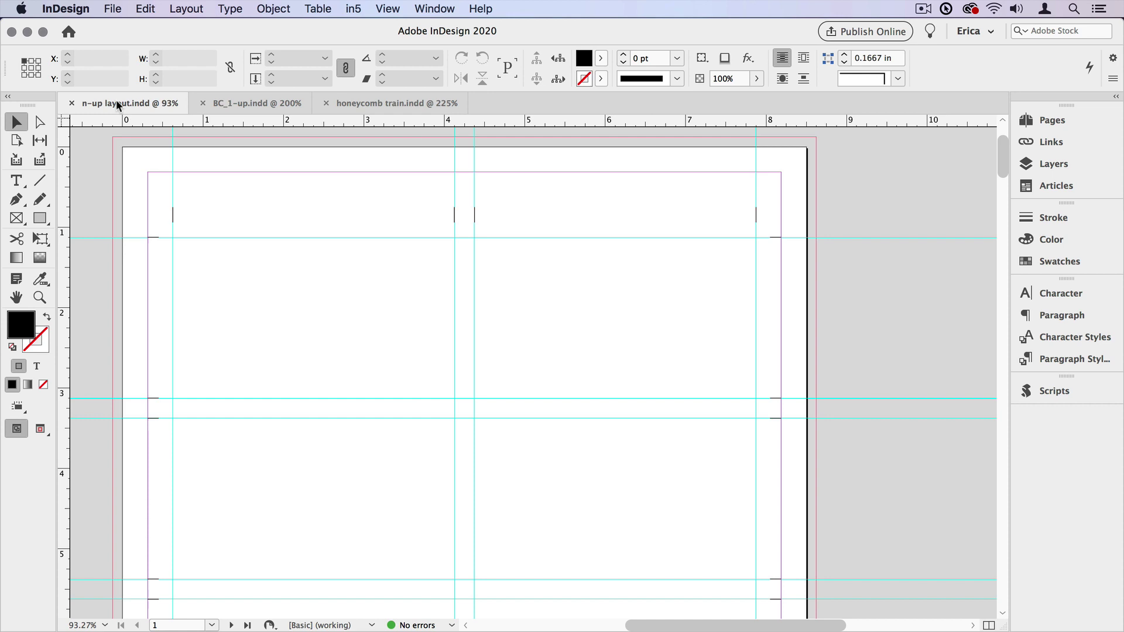
Place BC_1-up.indd with import options set to crop to the Bleed bounding box.
left_click(121, 7)
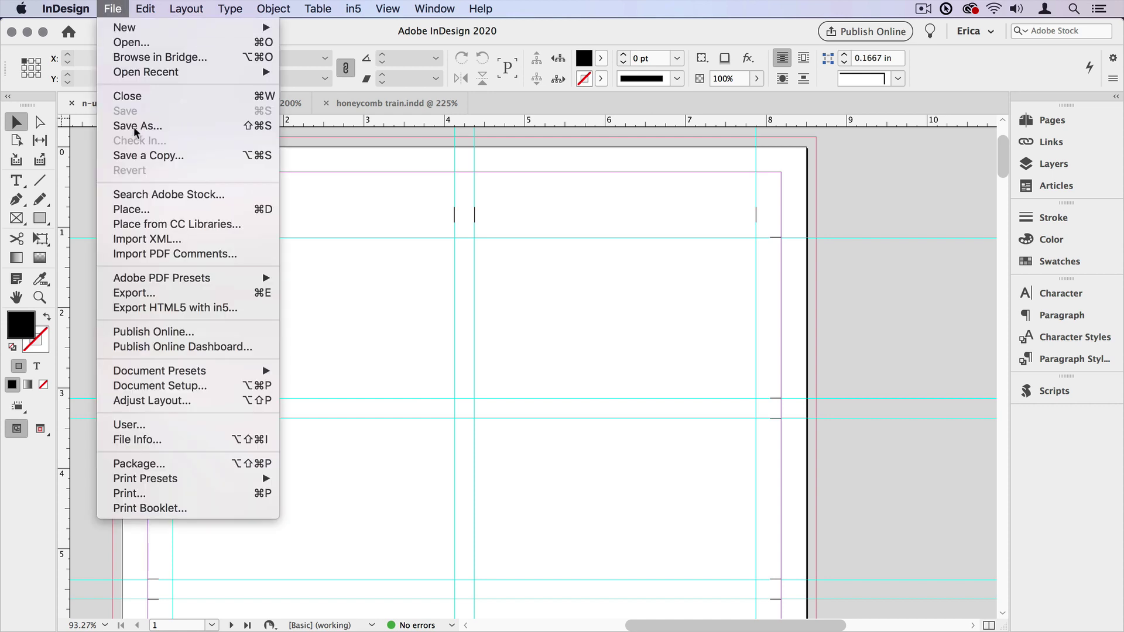
left_click(141, 209)
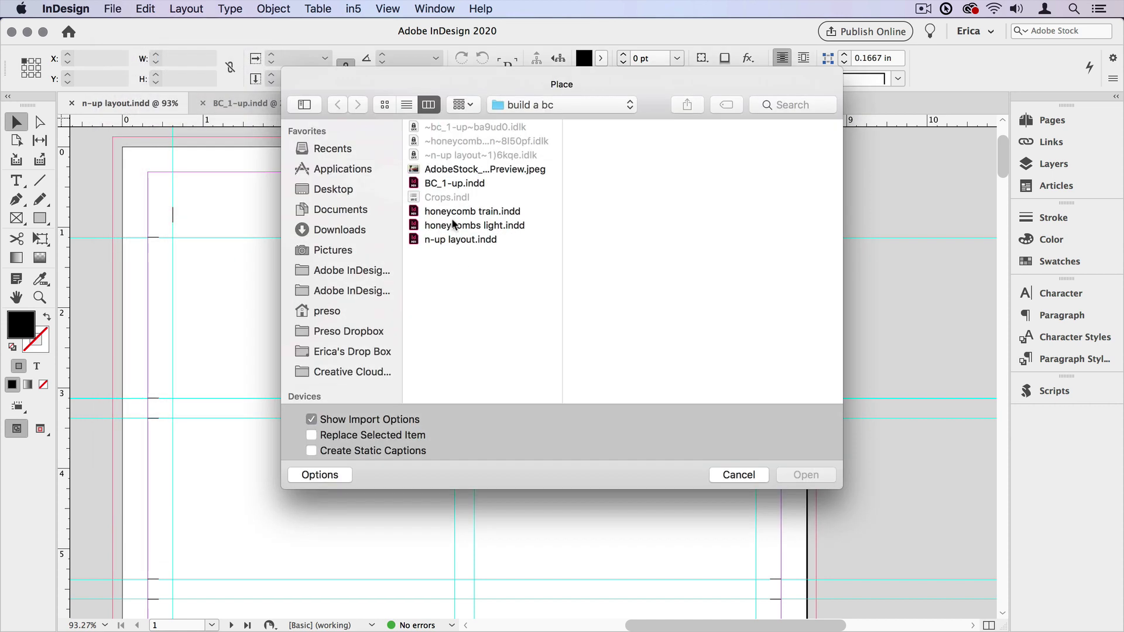
left_click(477, 184)
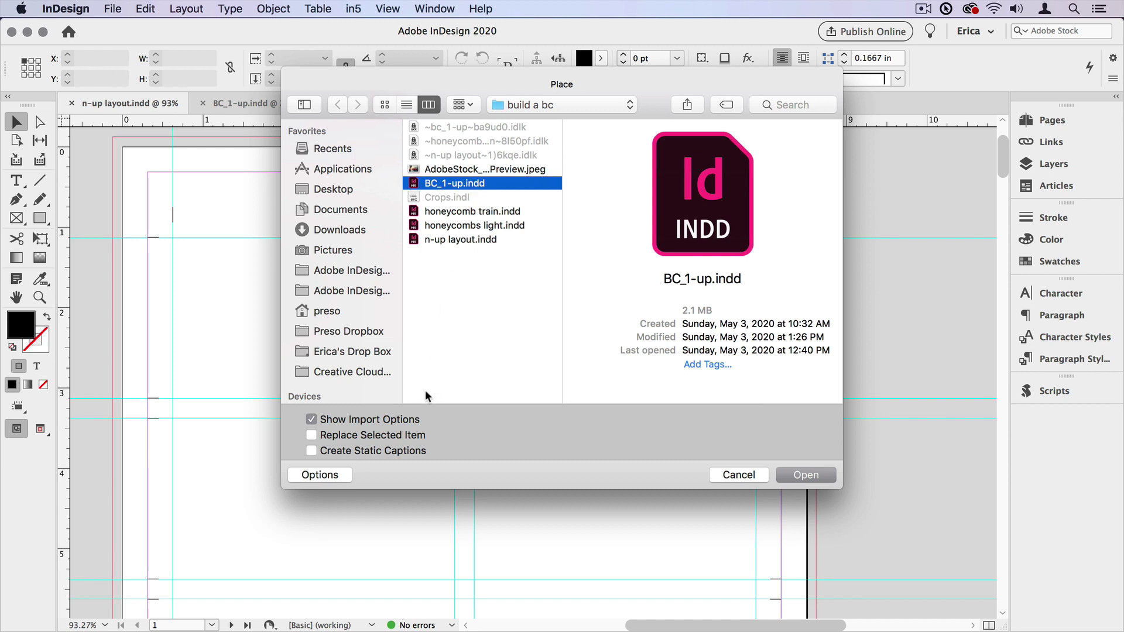
left_click(781, 472)
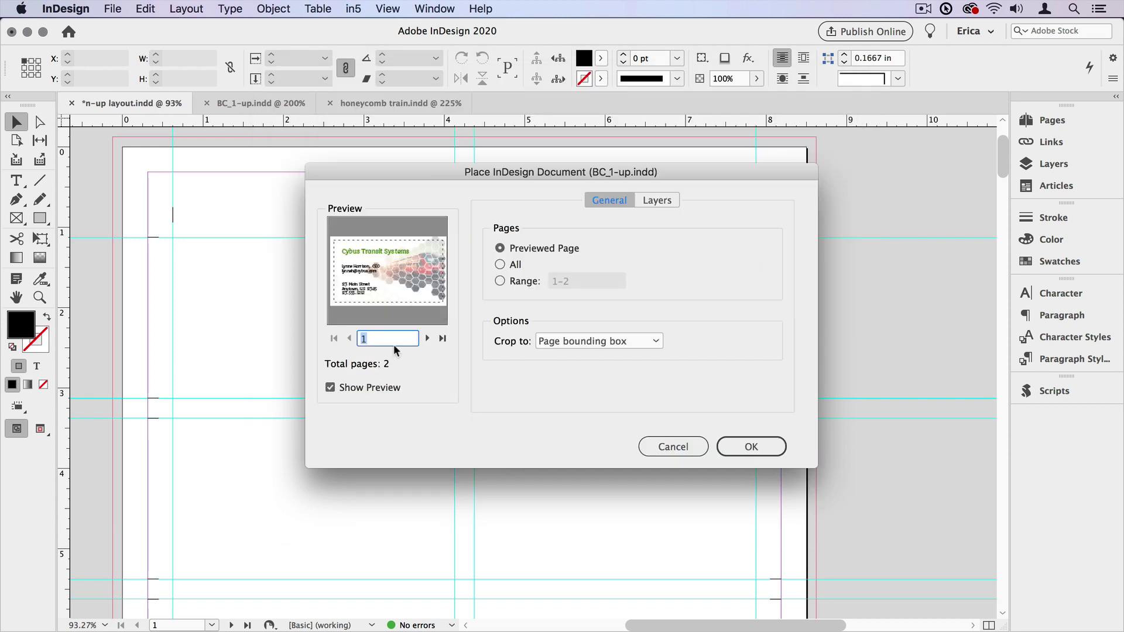
left_click(616, 342)
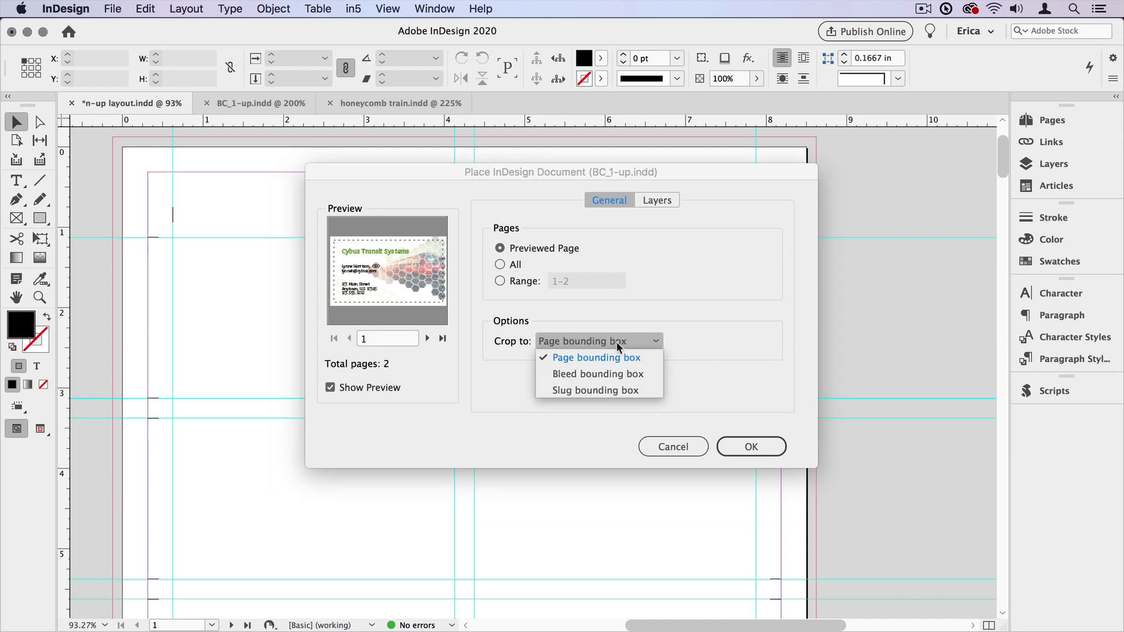
left_click(639, 380)
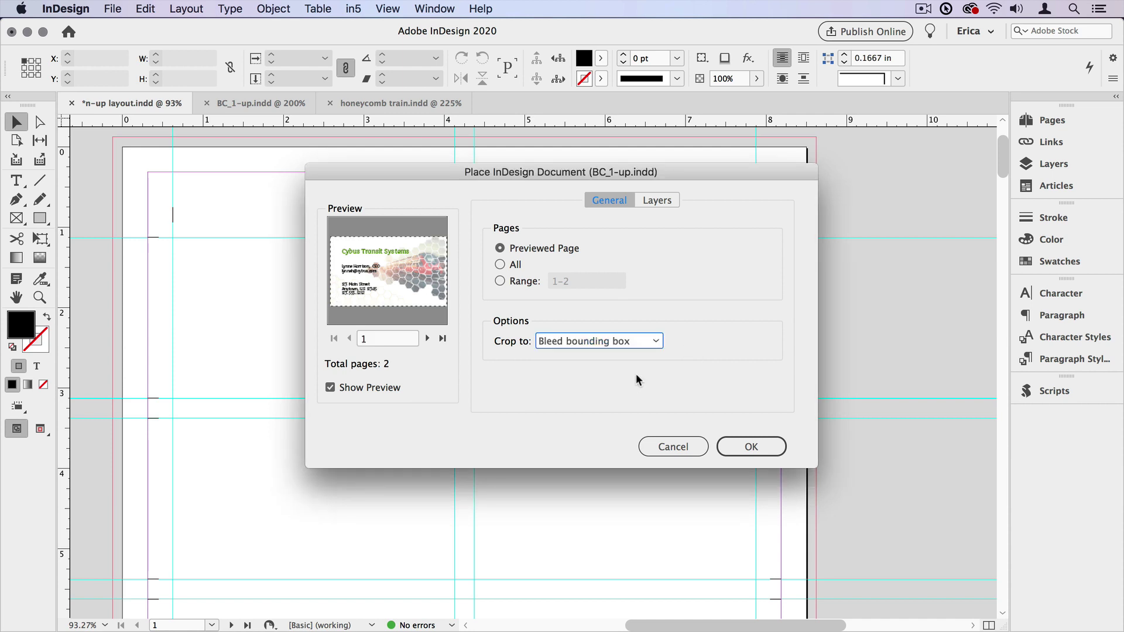
left_click(760, 447)
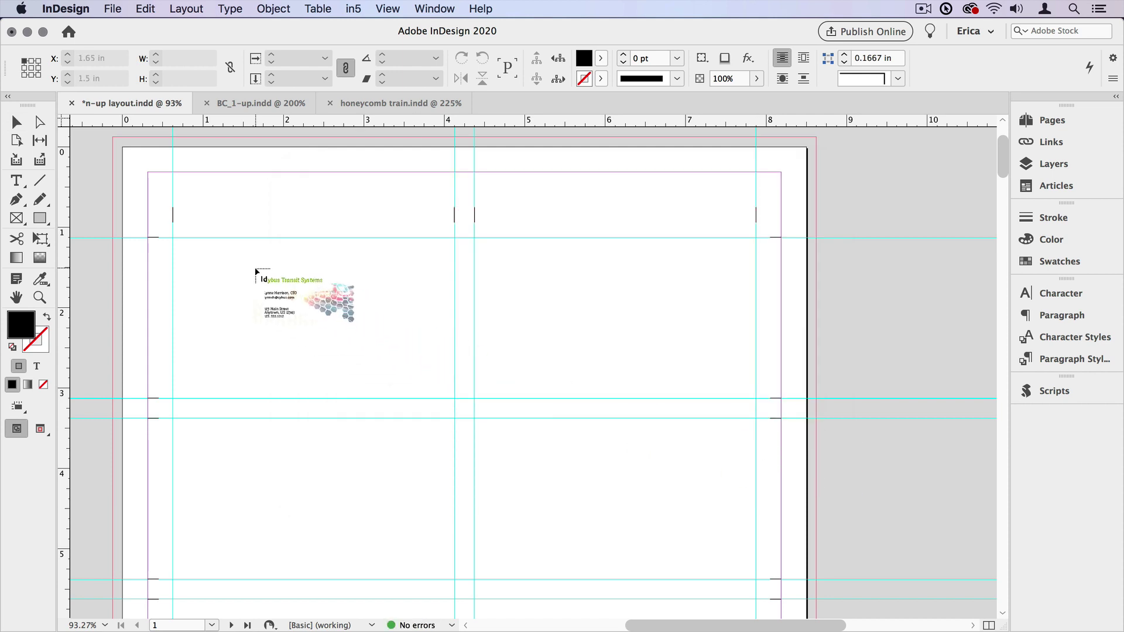
Drop the card on the page and position it at X 0.5 in, Y 1 in.
left_click(256, 269)
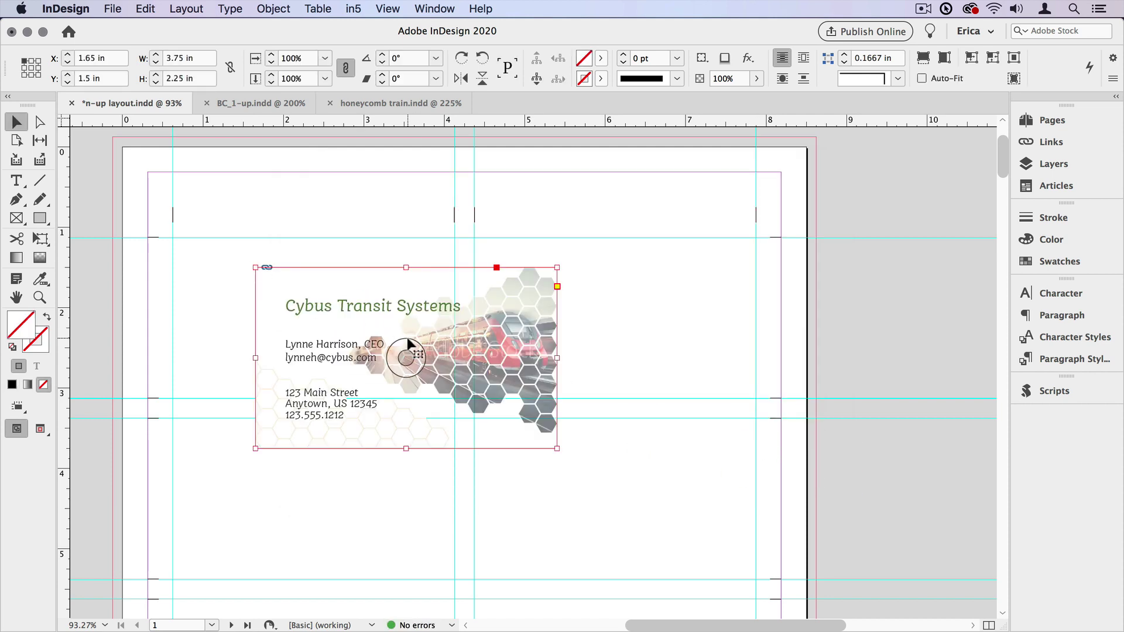
scroll(423, 331, "left", 5)
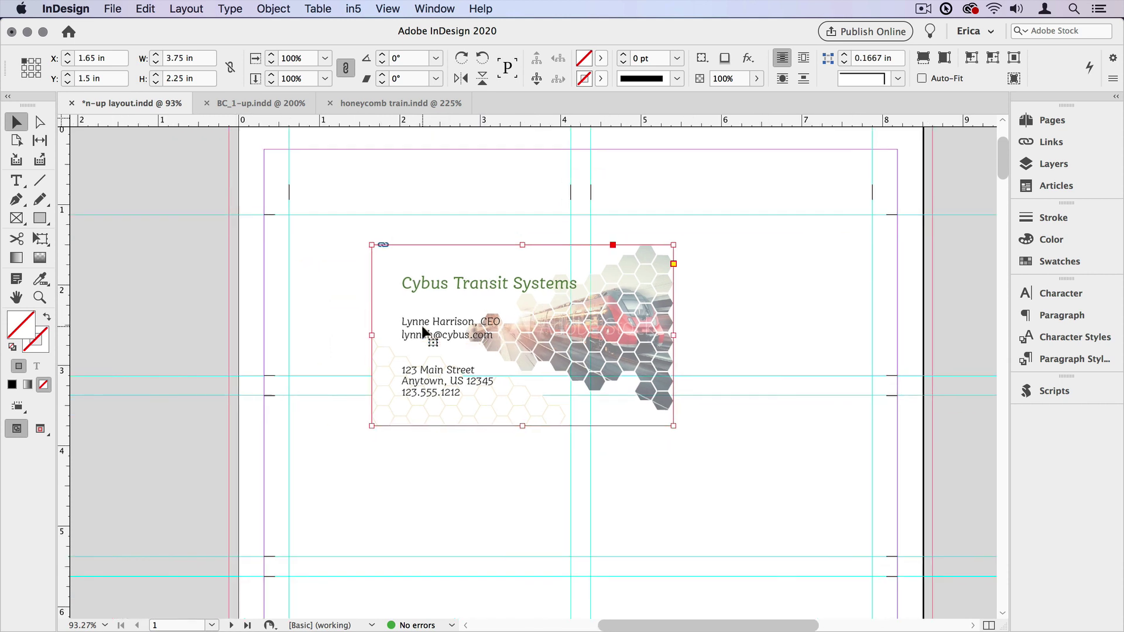
left_click_drag(592, 335, 513, 304)
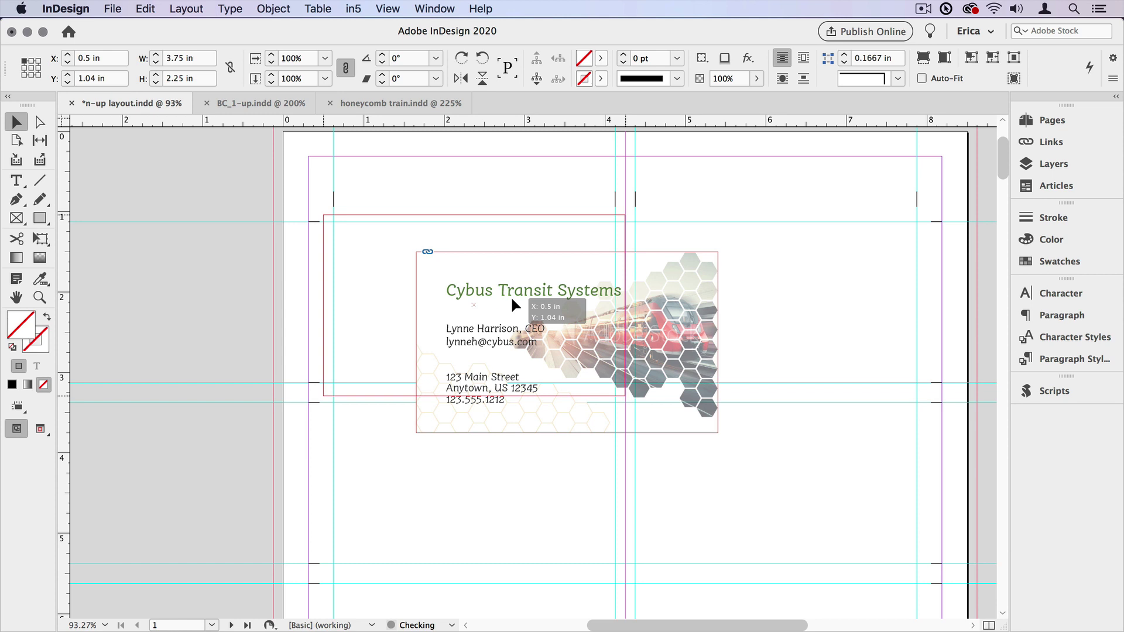
left_click_drag(512, 299, 513, 296)
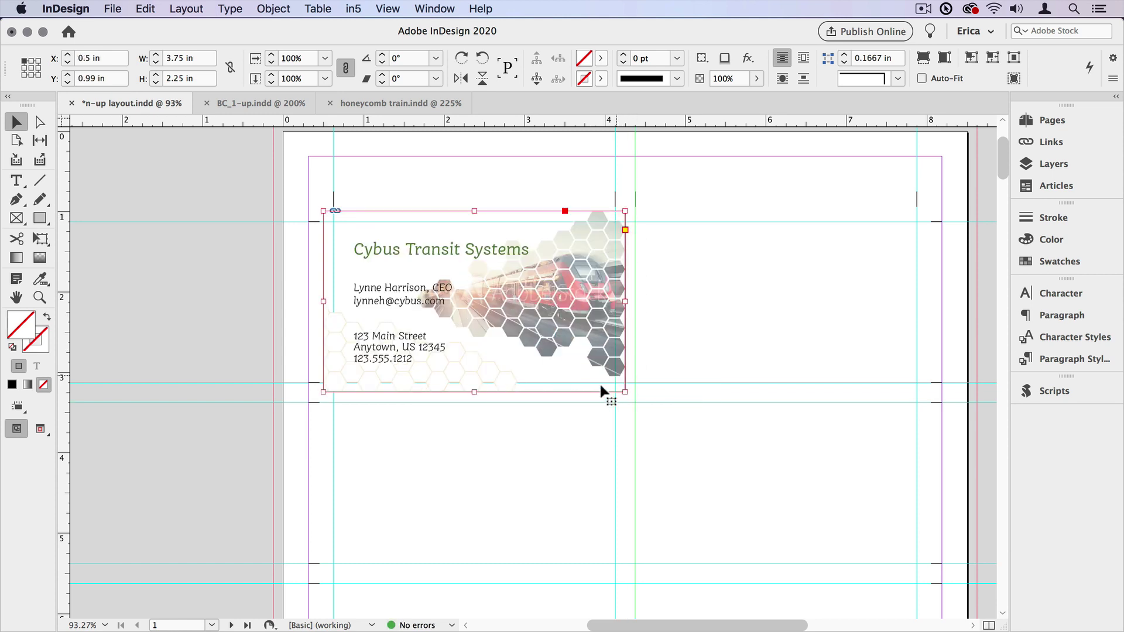
left_click(68, 75)
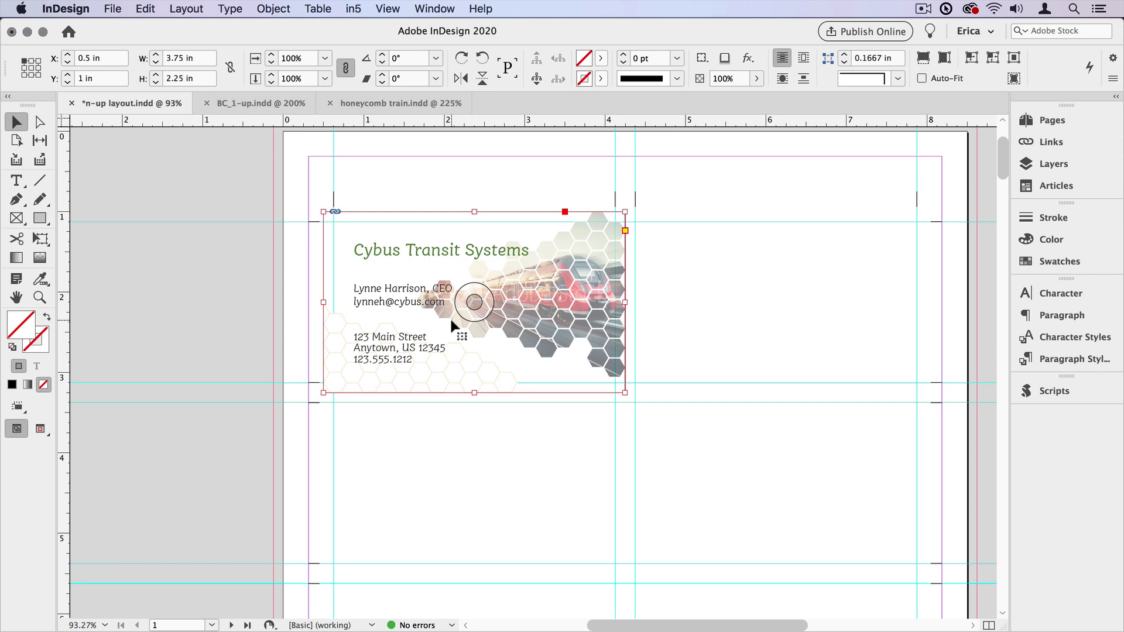
Step and repeat the card 3 times downward: vertical offset 2.25 in, horizontal 0.
key("super+0")
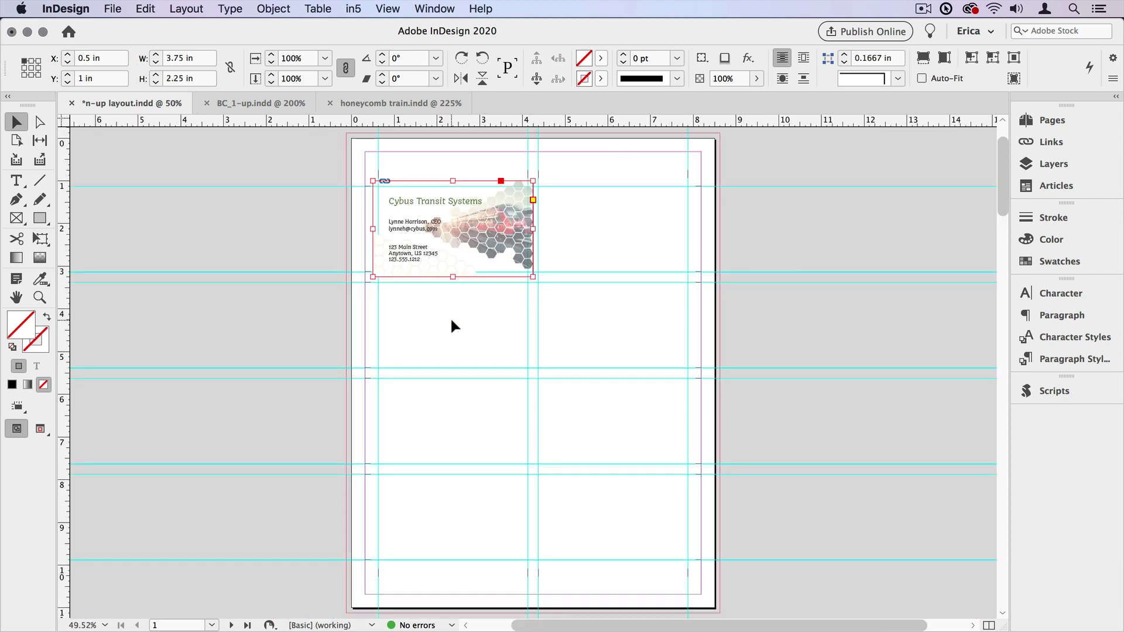
key("super+alt+u")
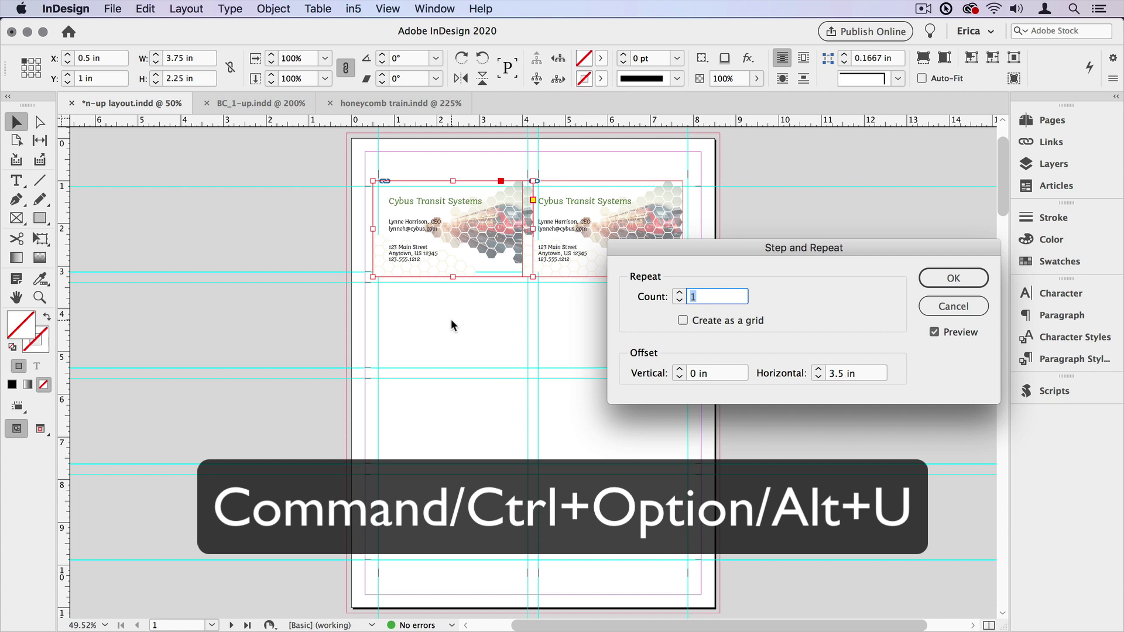
left_click(680, 294)
left_click(679, 294)
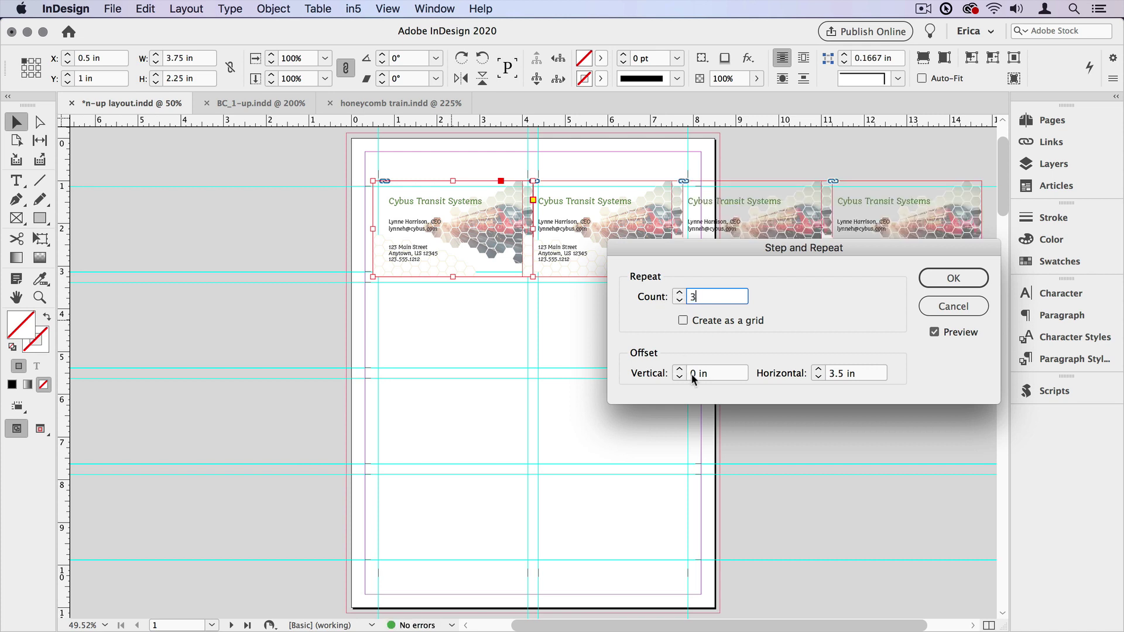
key("Tab")
type("2.25")
key("Tab")
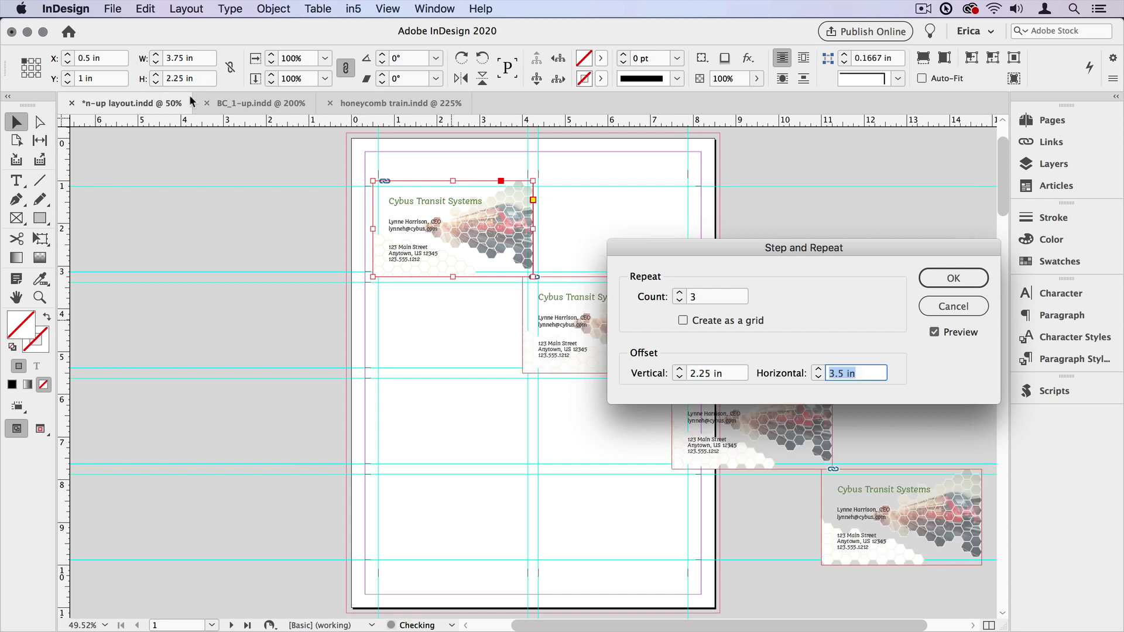
type("0")
key("Tab")
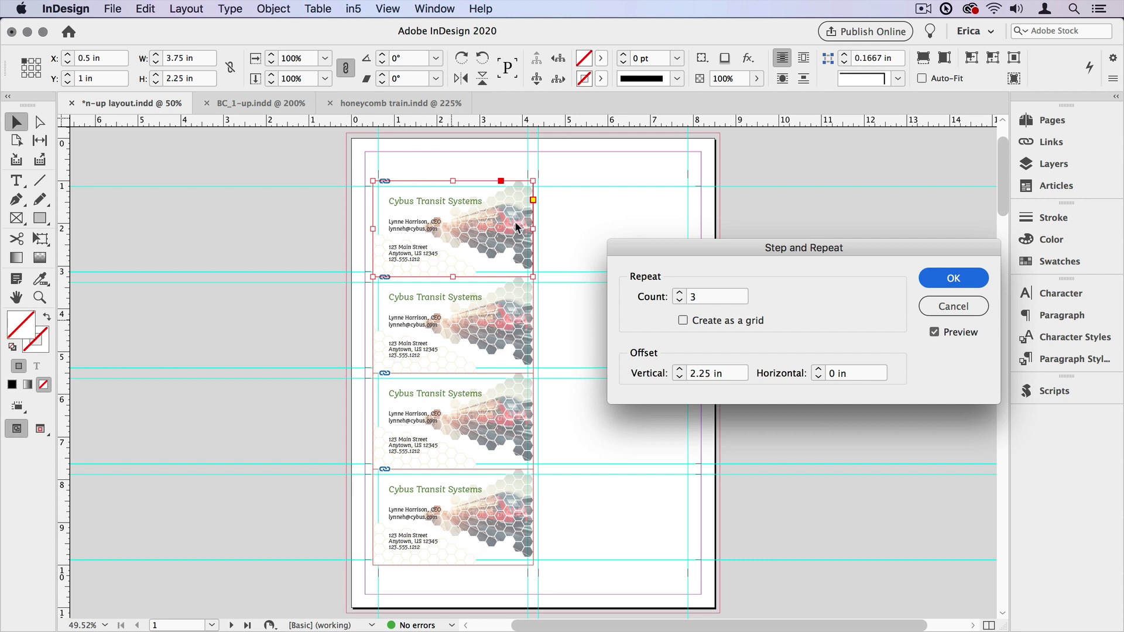
left_click(954, 280)
Repeat the four-card column once with 3.75 in horizontal and 0 vertical offset.
left_click_drag(439, 160, 477, 511)
key("super+alt+u")
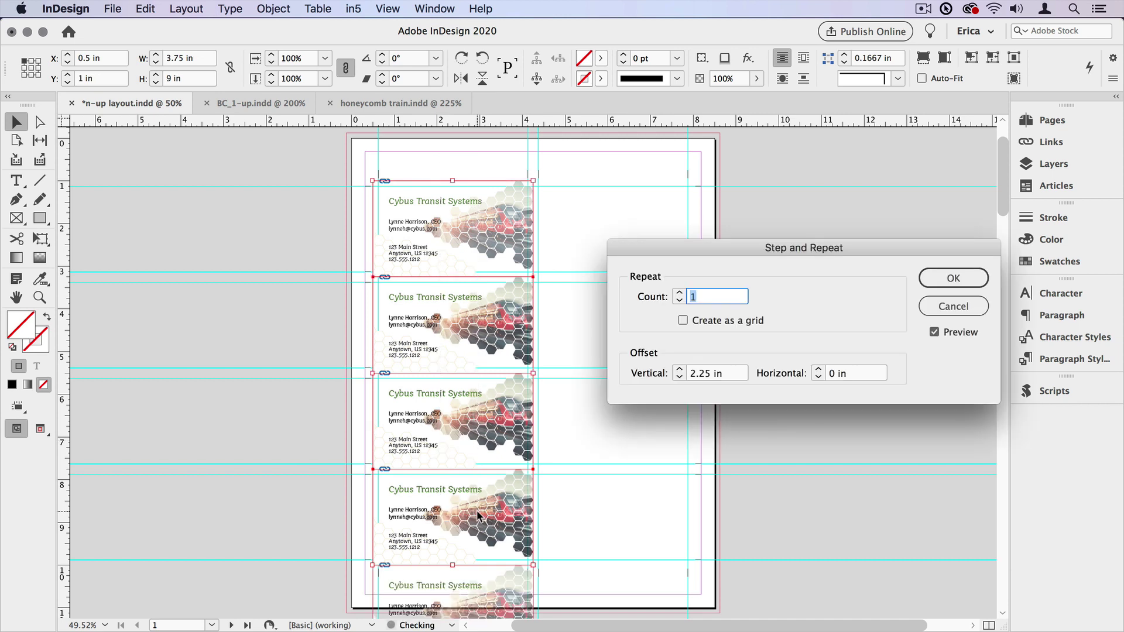
type("1")
key("Tab")
type("0")
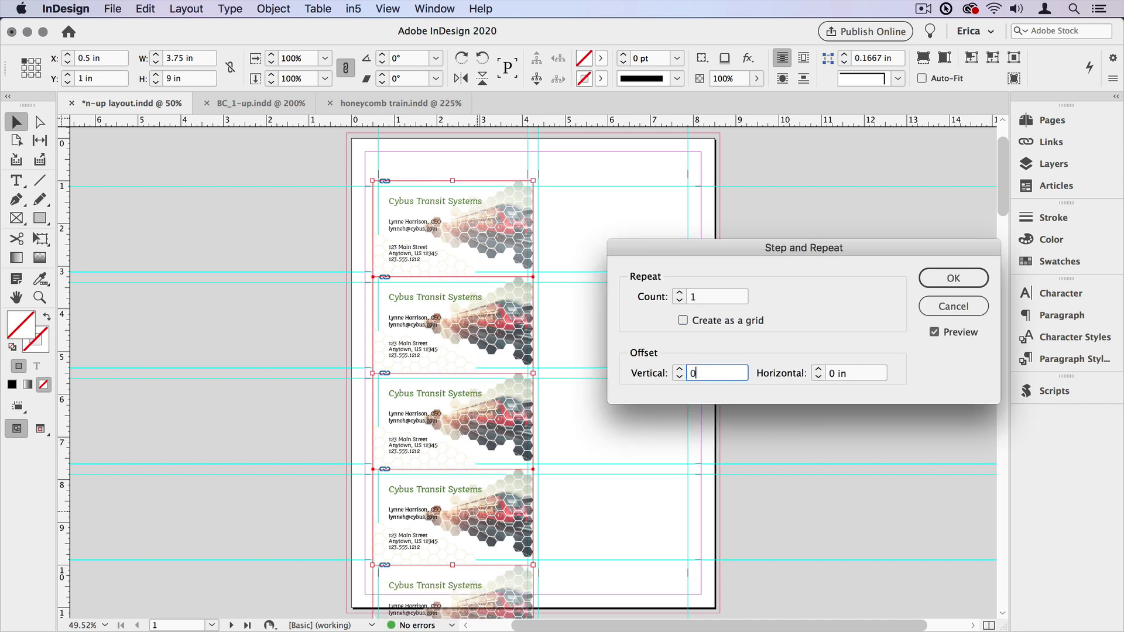
key("Tab")
type("3.75")
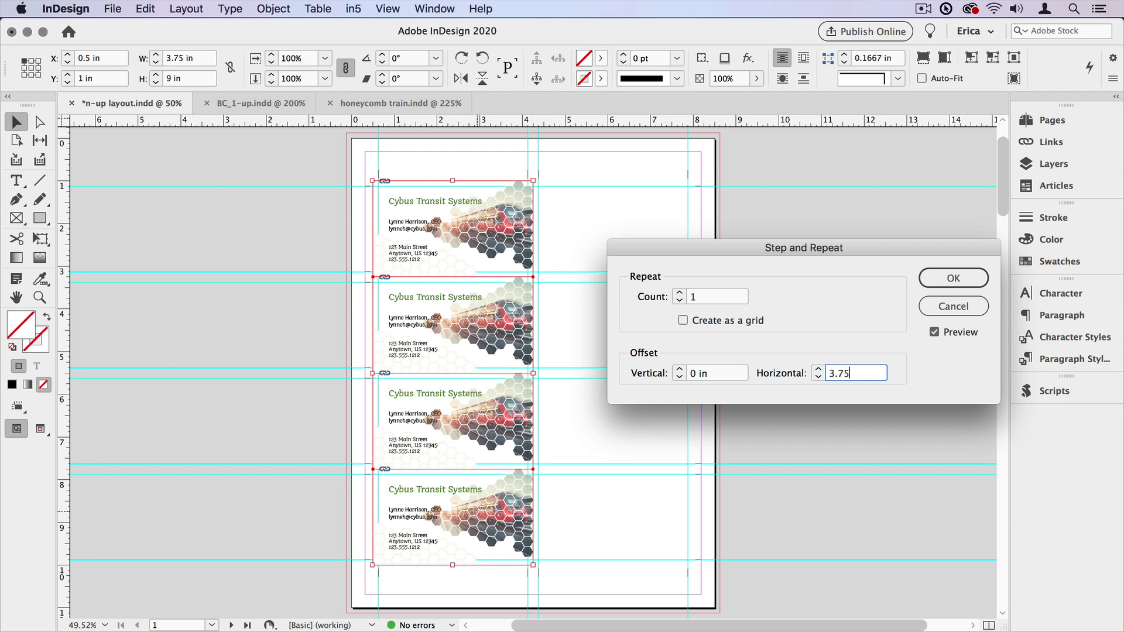
left_click(953, 280)
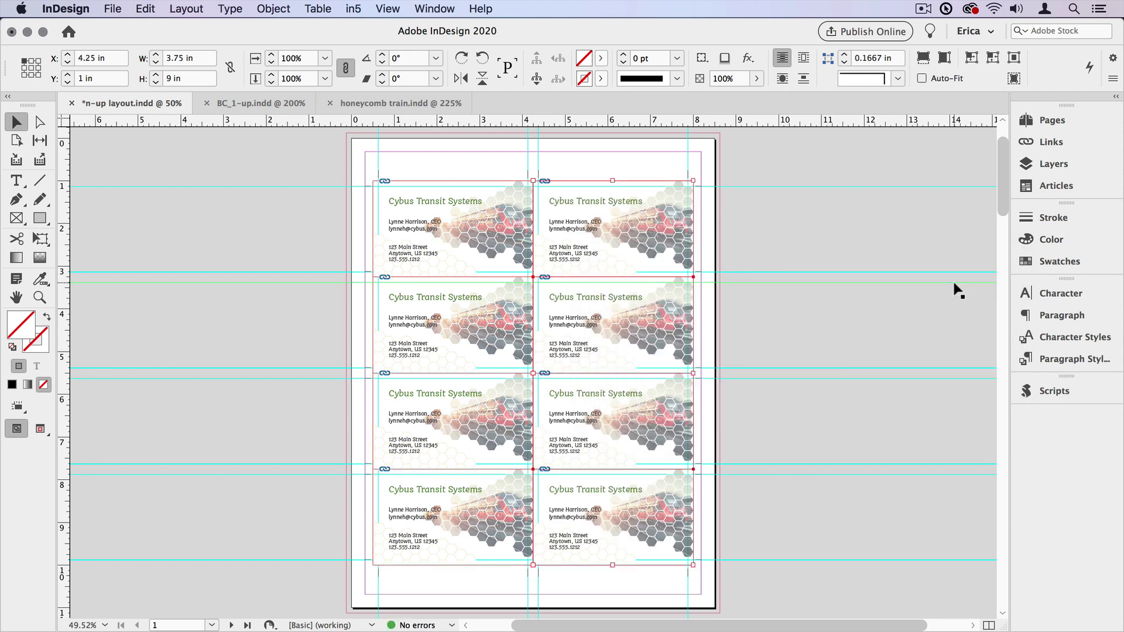
Preview the finished 8-up page and zoom in to inspect the upper-left cards.
left_click(885, 298)
key("w")
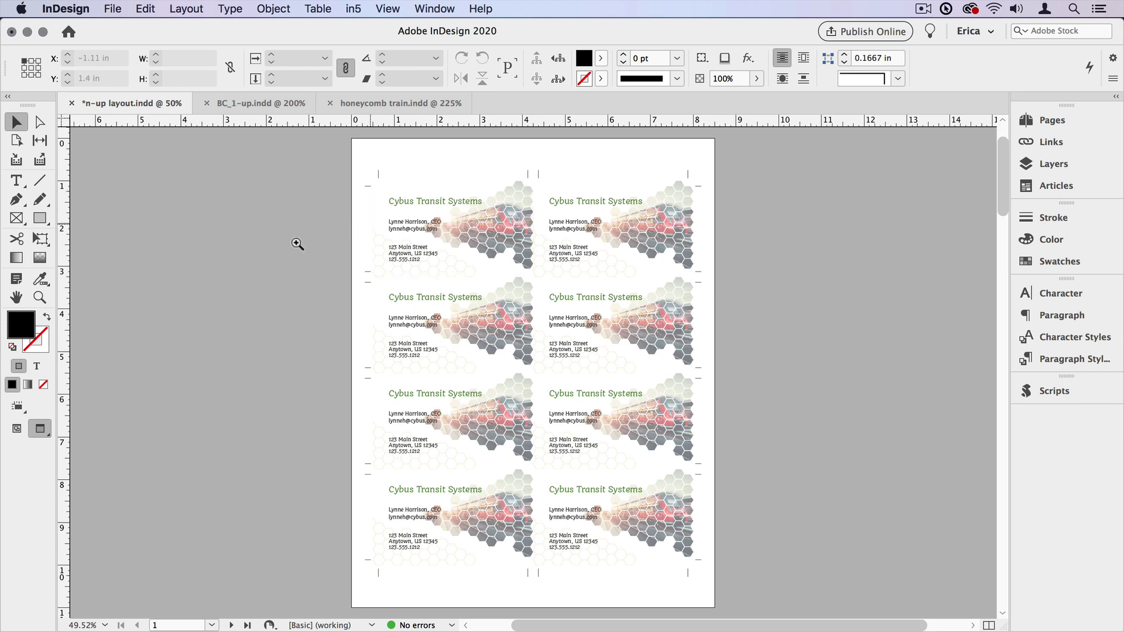
left_click_drag(297, 244, 636, 348)
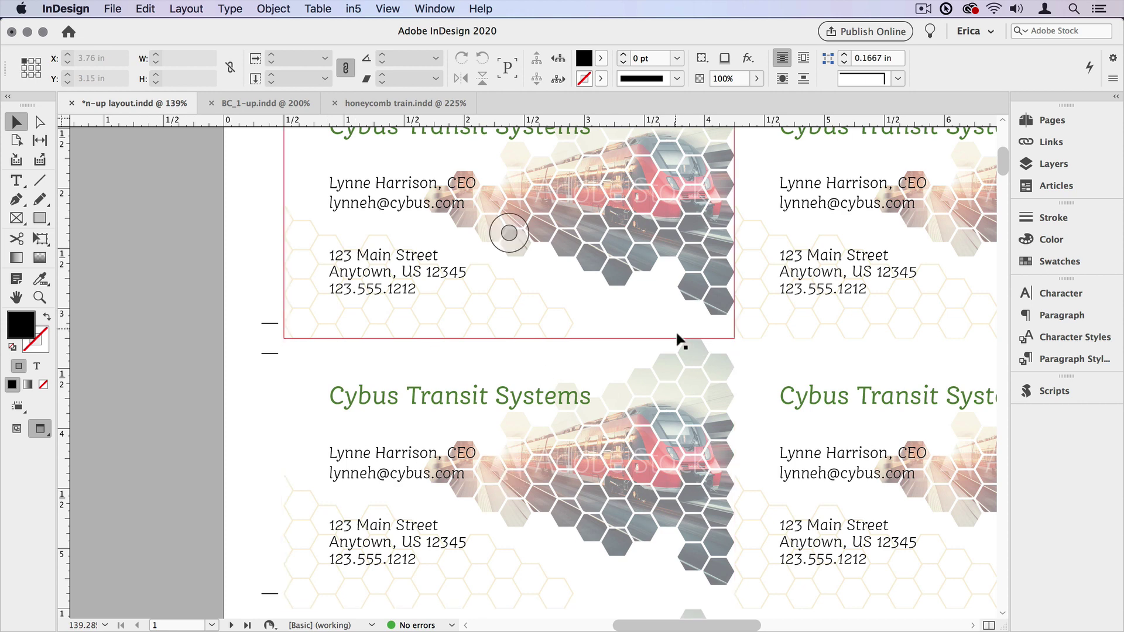
key("super+0")
Go to blank page 3 of the layout via the Pages panel.
left_click(1079, 121)
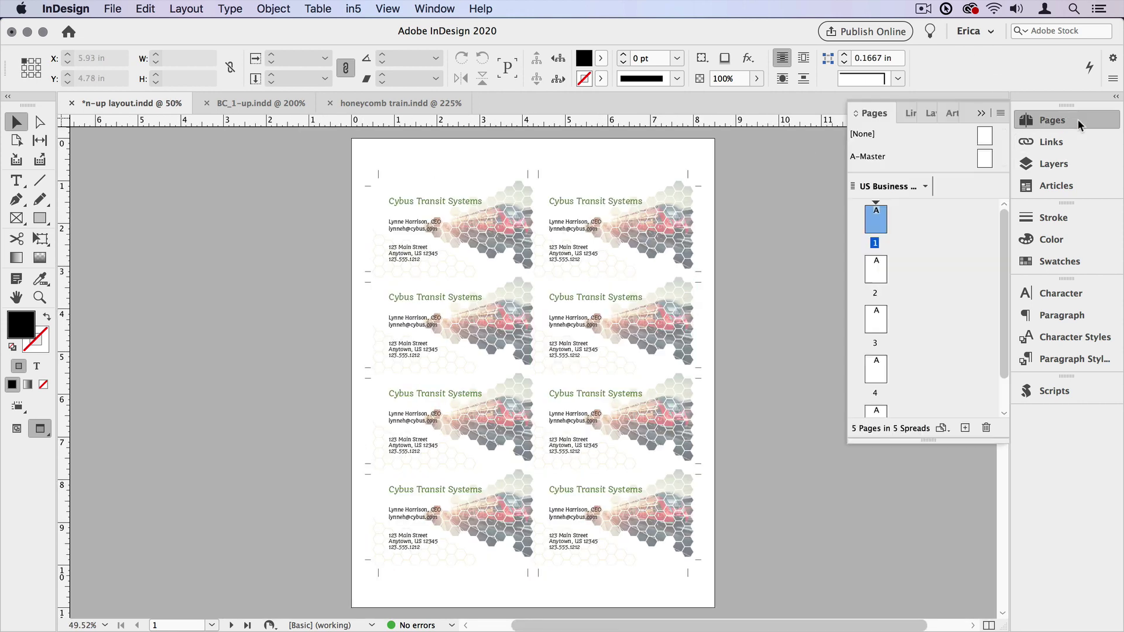
double_click(877, 321)
left_click(1043, 122)
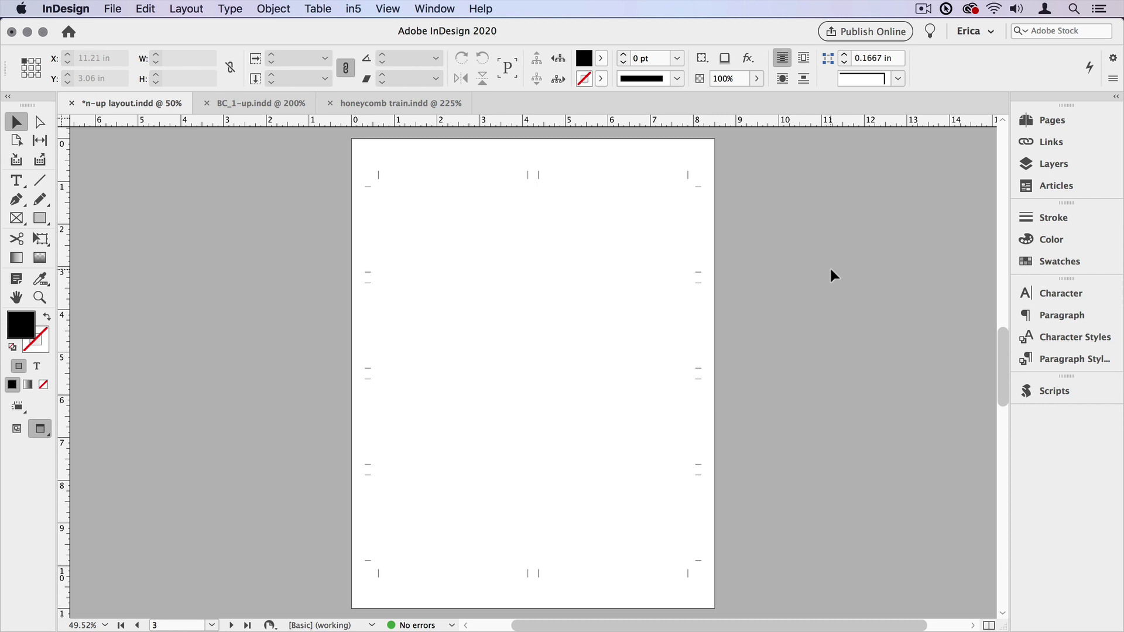
Load page 2 of BC_1-up.indd, the pink card, for placing.
key("super+d")
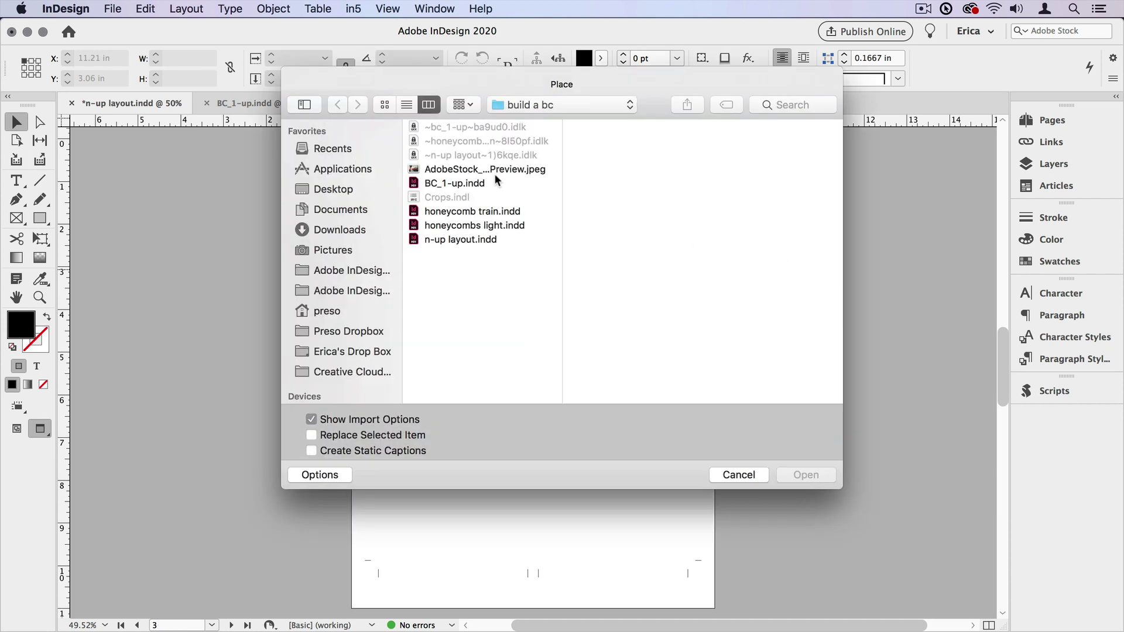
left_click(479, 185)
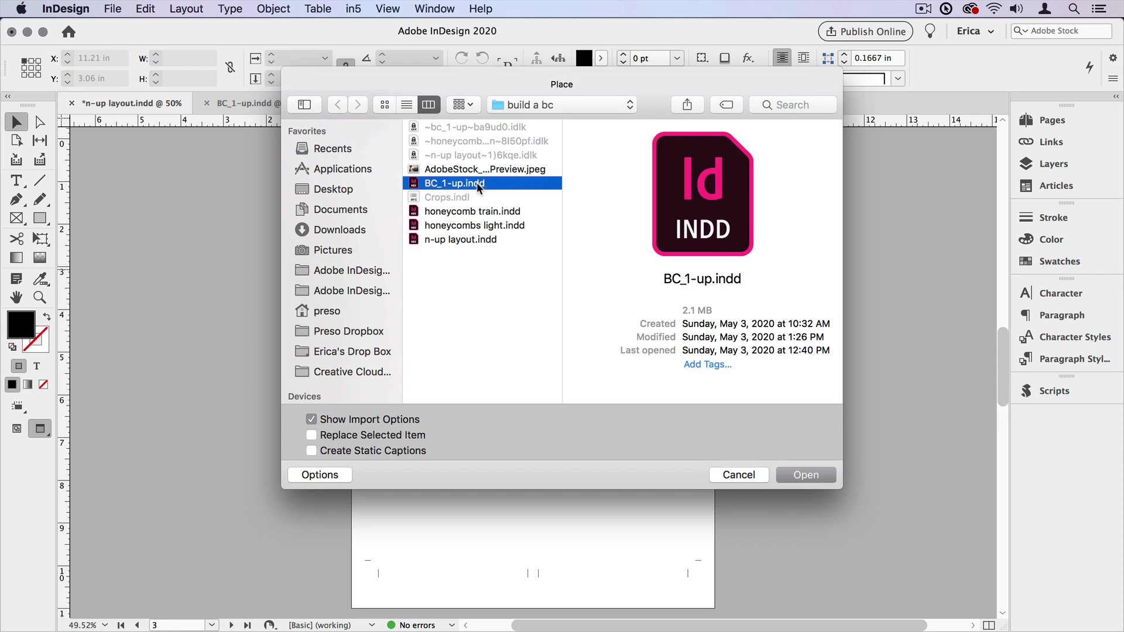
left_click(799, 479)
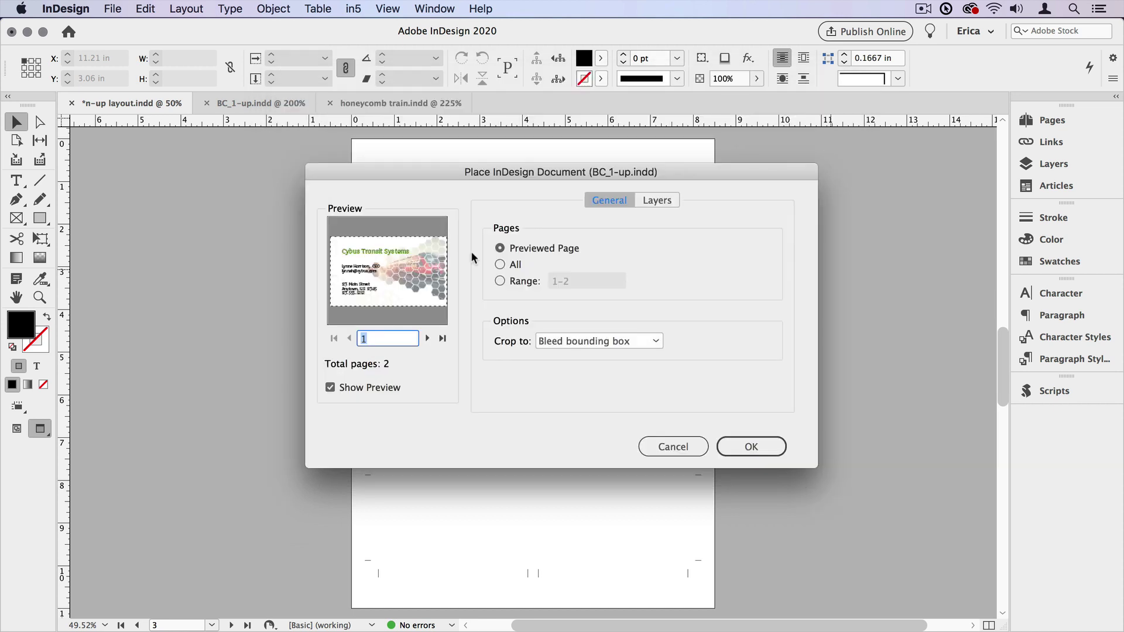
left_click(428, 339)
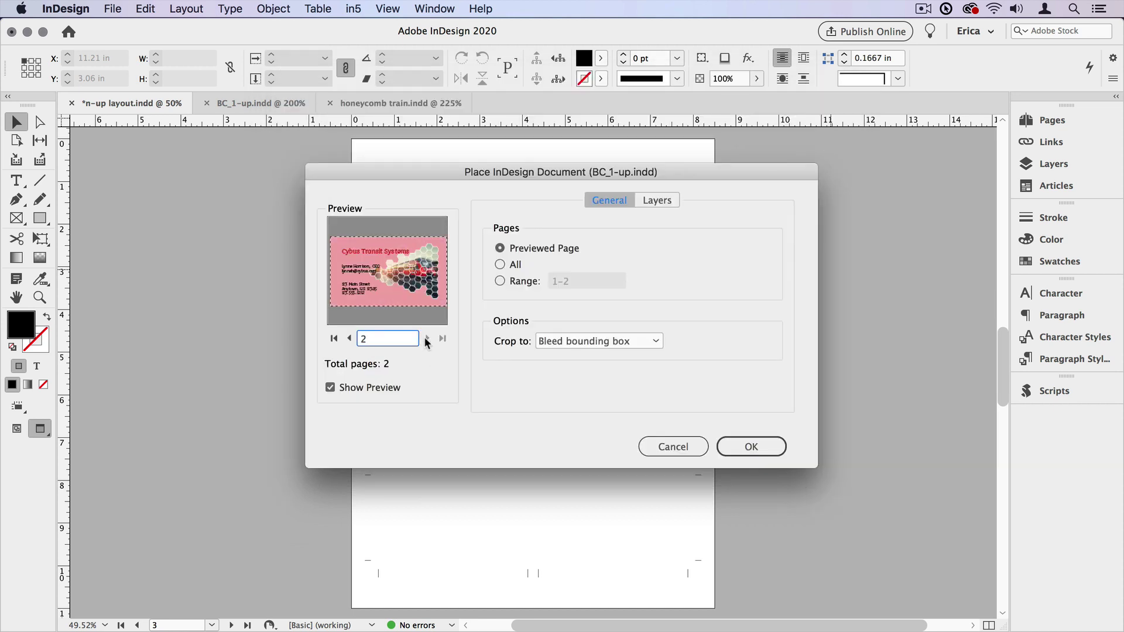
left_click(764, 448)
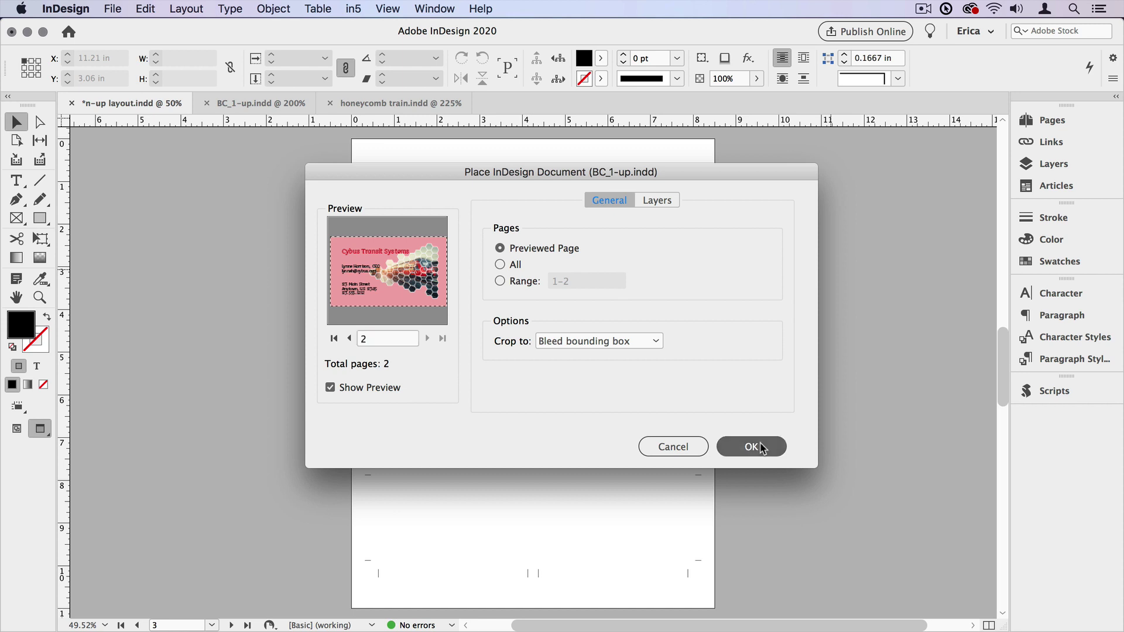
Place the pink card and snap it to the top-left margin corner.
key("w")
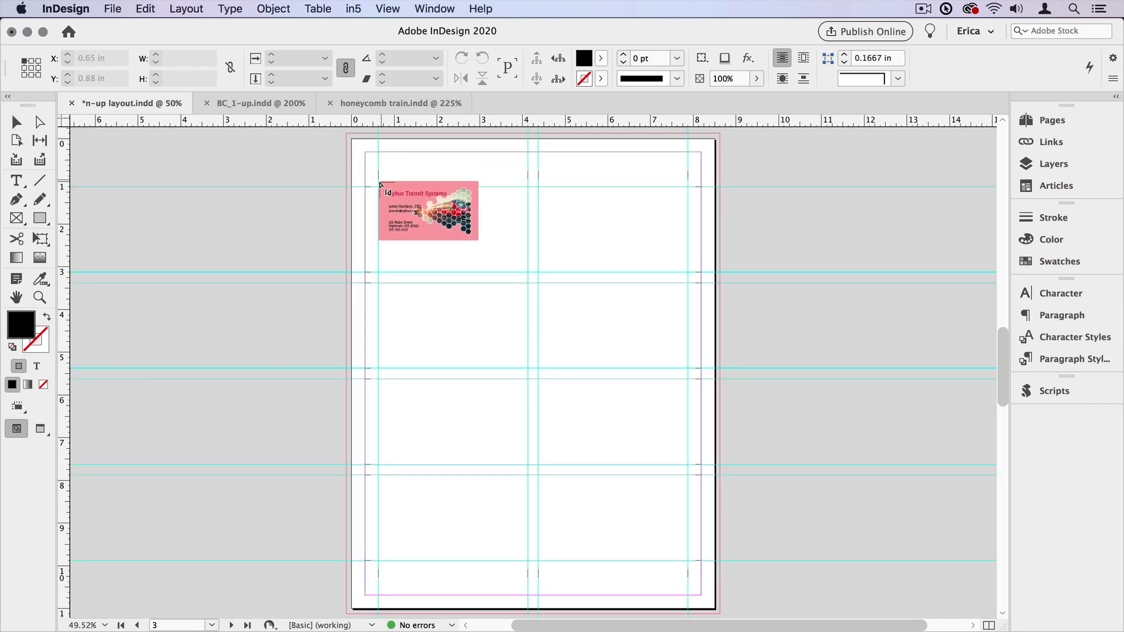
left_click(377, 186)
key("z")
left_click_drag(297, 155, 588, 334)
left_click_drag(701, 438, 686, 424)
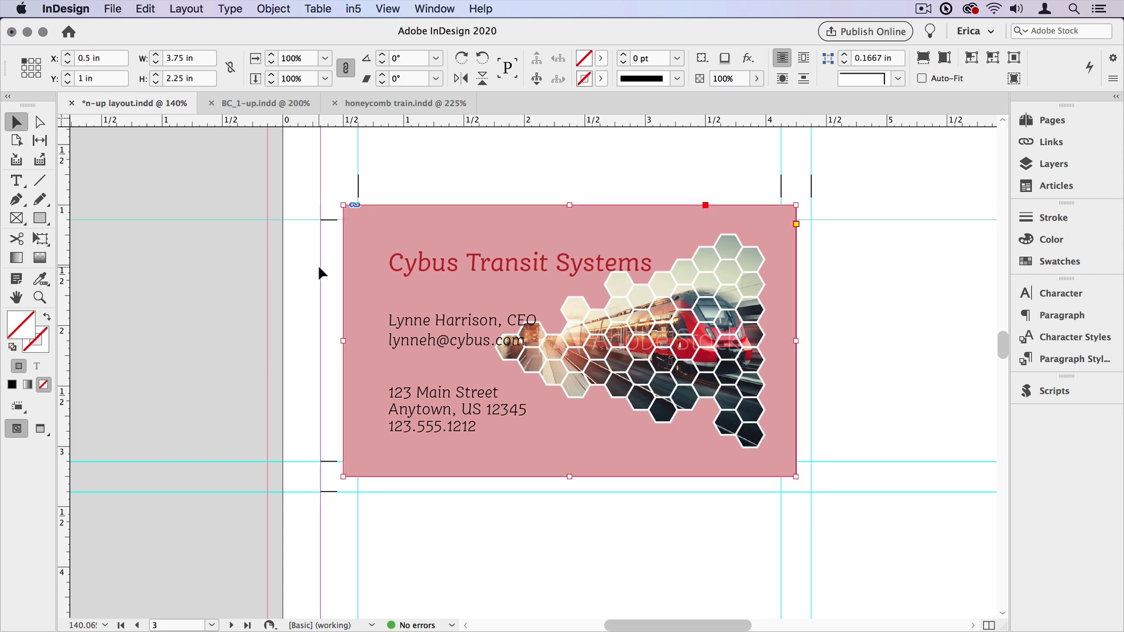
Option-drag a copy of the pink card straight below it, then preview the page.
left_click_drag(543, 222, 542, 503)
left_click(234, 436)
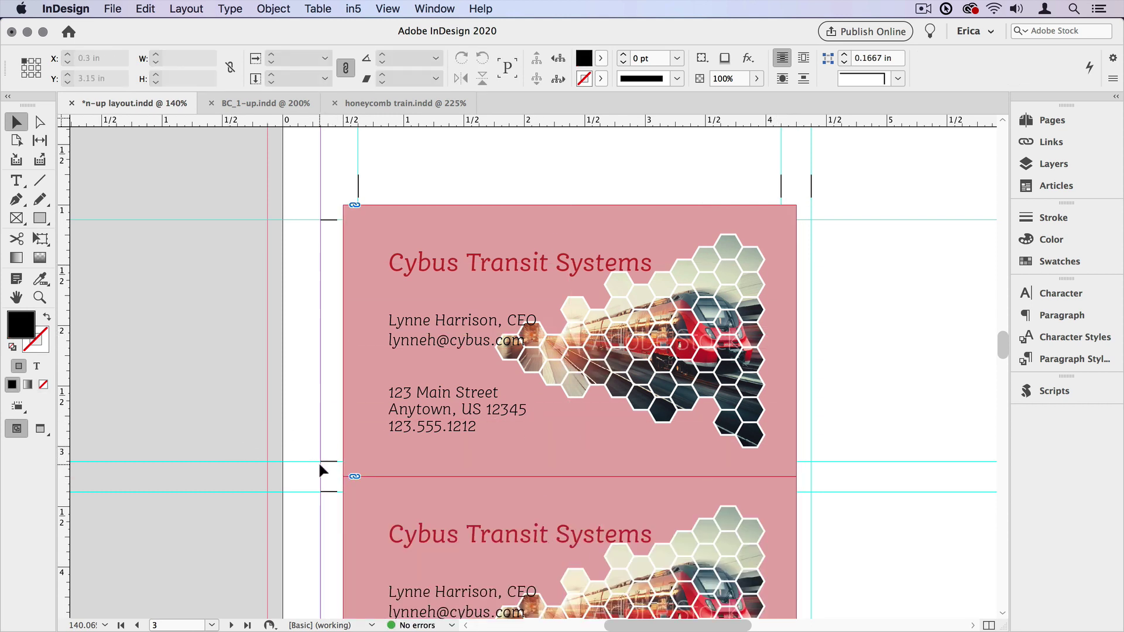
key("w")
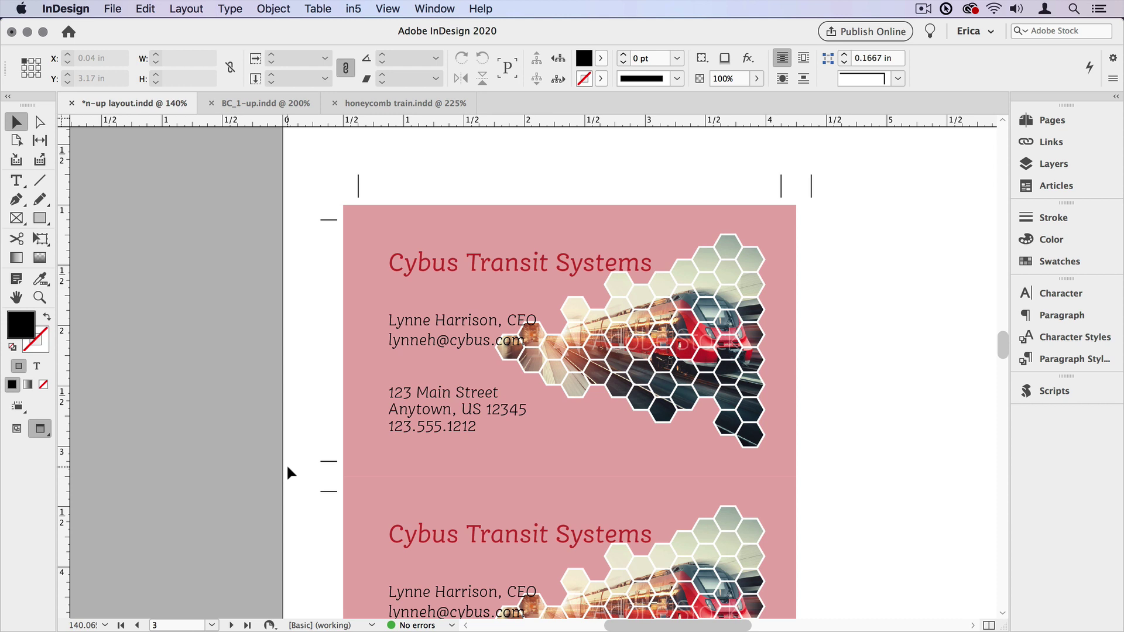
key("super+0")
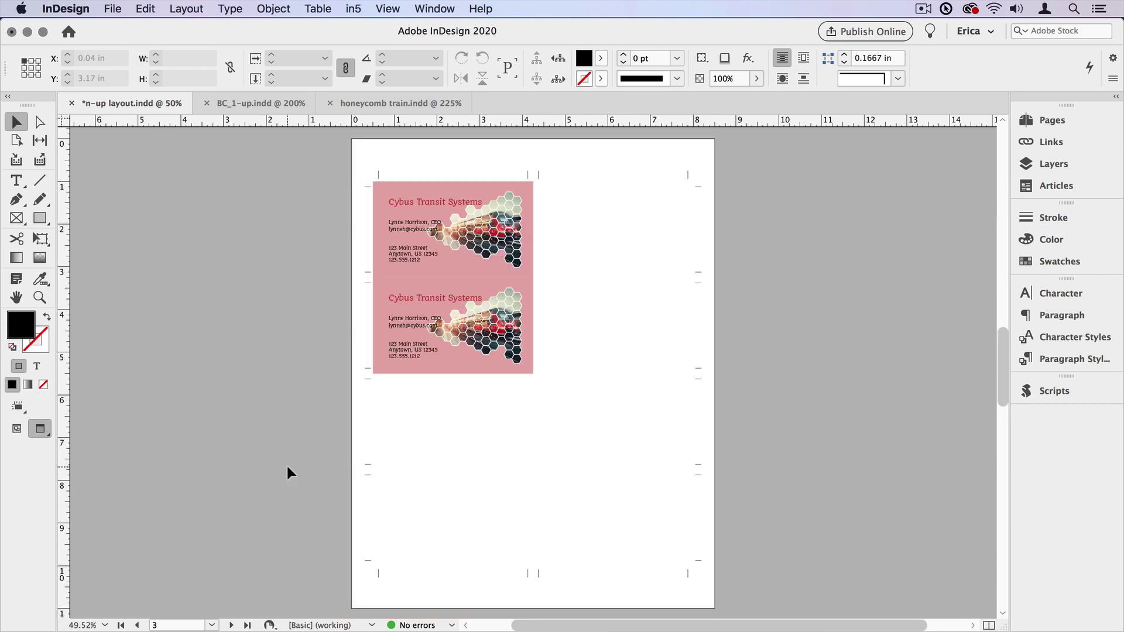
Go to blank page 5 and show guides, margins and bleed in Normal view.
left_click(1060, 123)
scroll(933, 391, "down", 2)
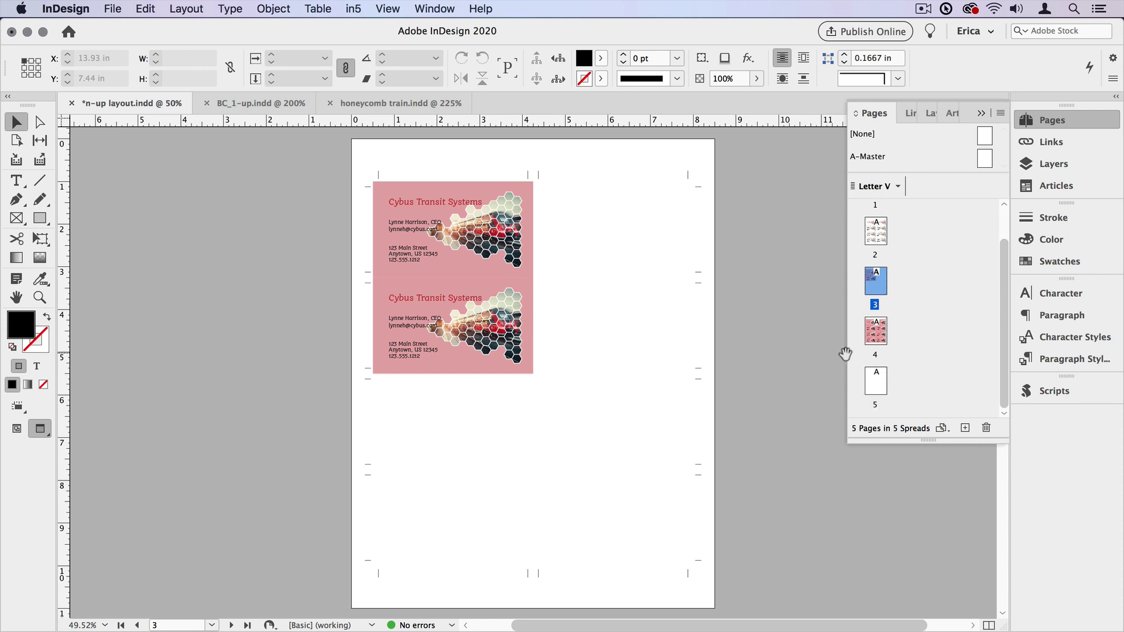
double_click(880, 384)
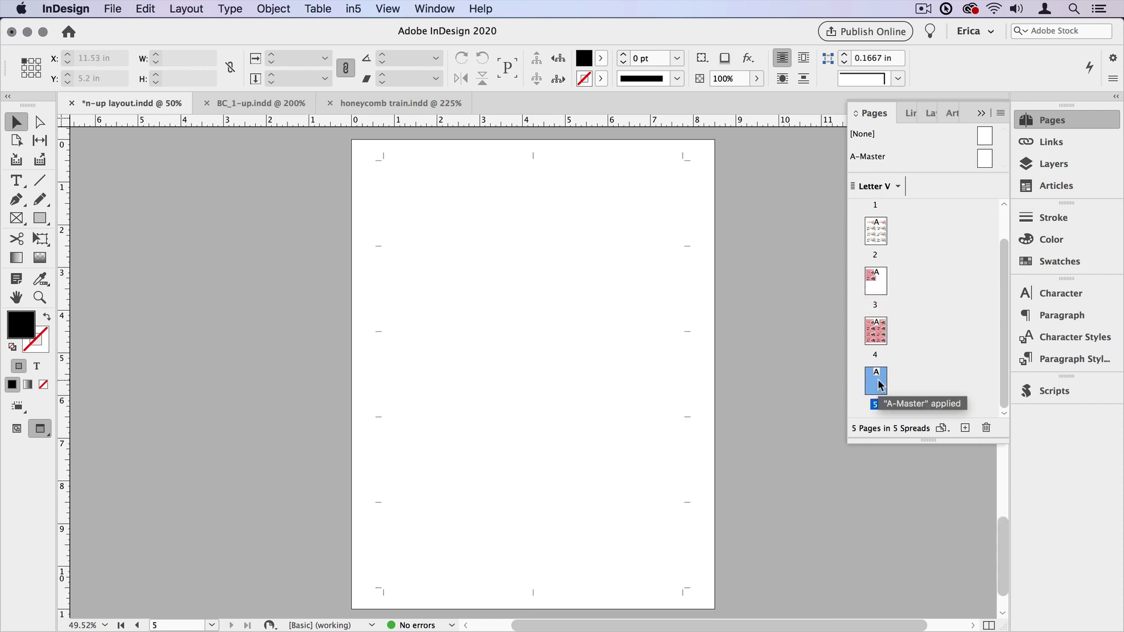
key("e")
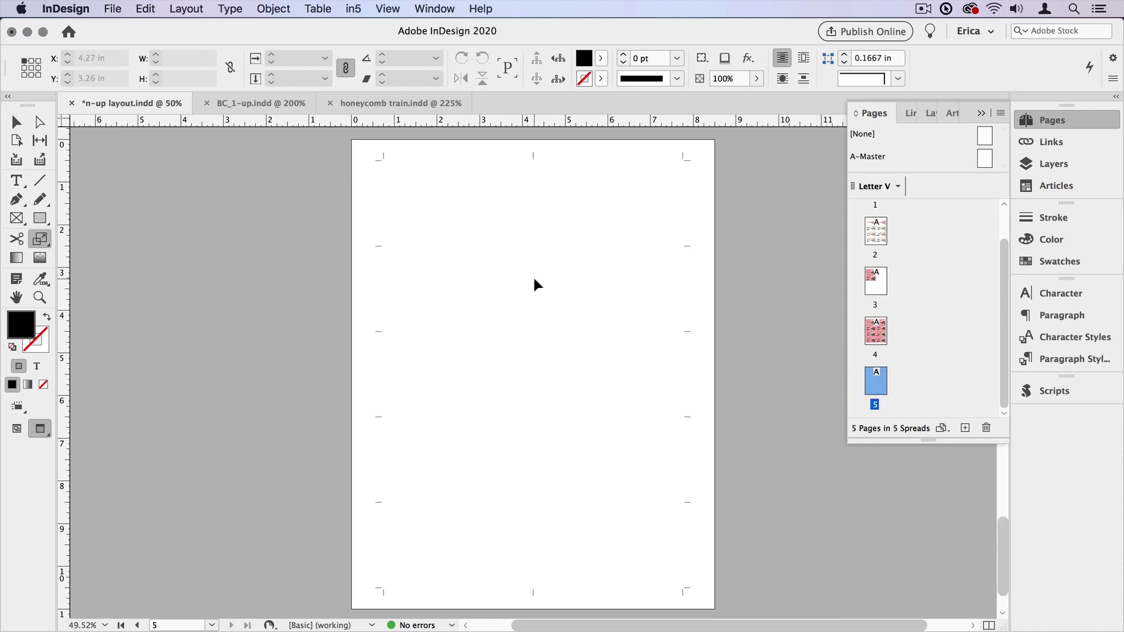
key("w")
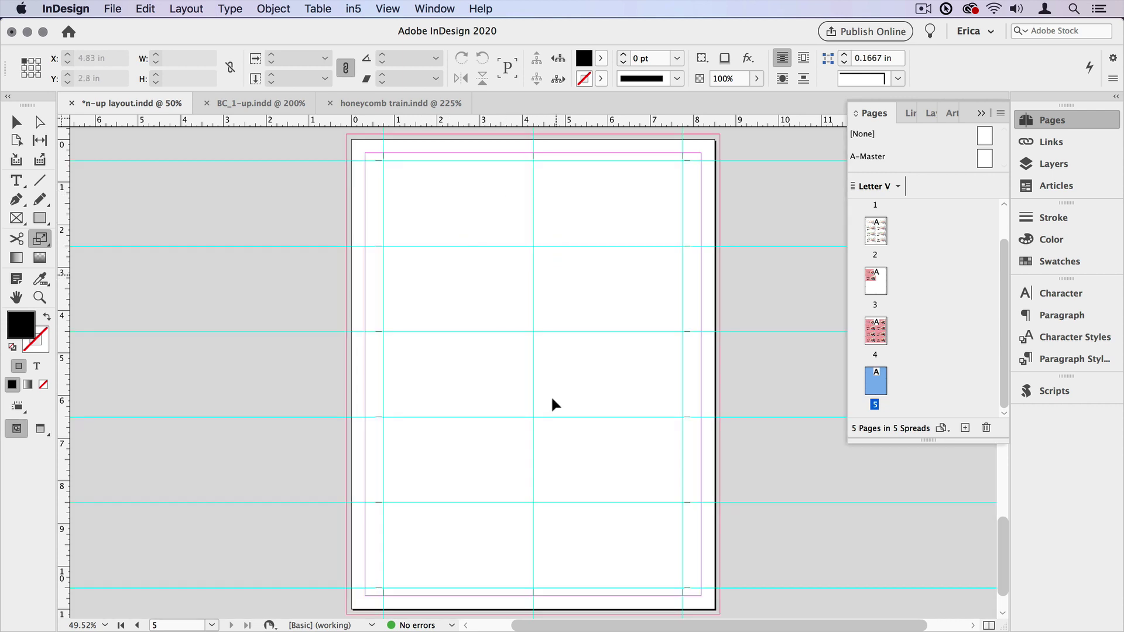
Place page 2 of BC_1-up.indd cropped to Page bounding box at the upper left.
key("super+d")
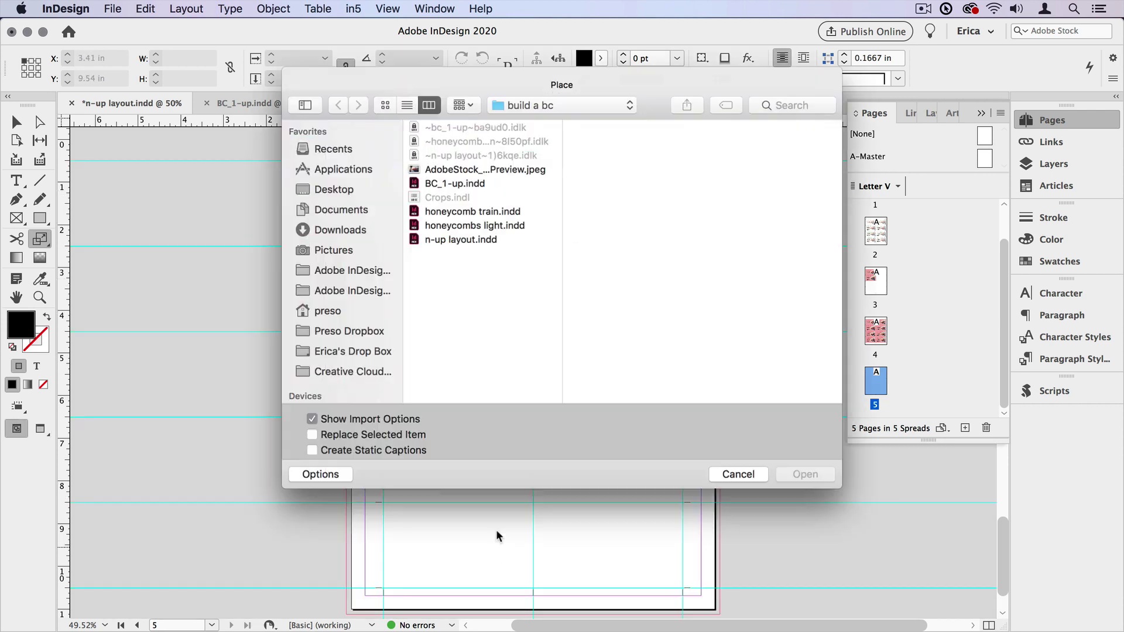
left_click(469, 183)
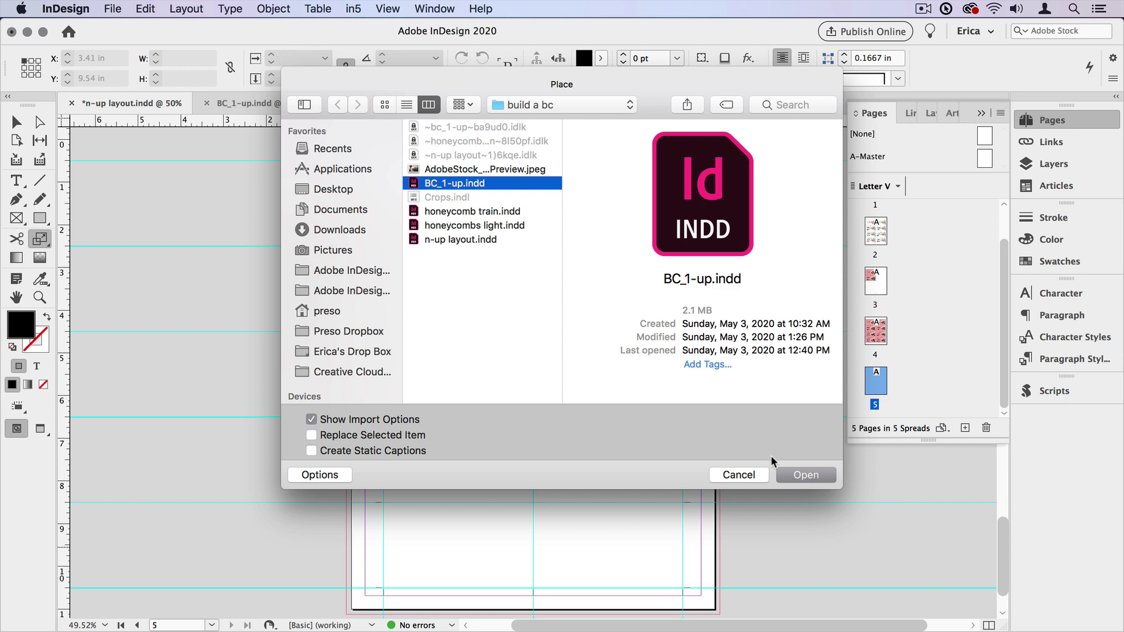
left_click(784, 473)
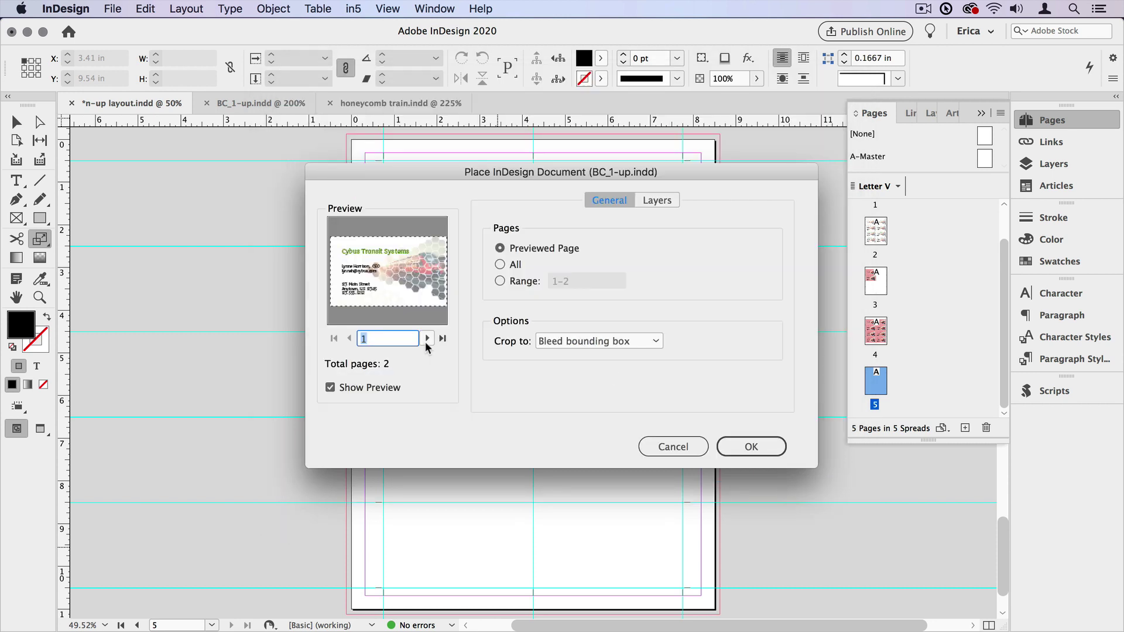
left_click(428, 339)
left_click(627, 339)
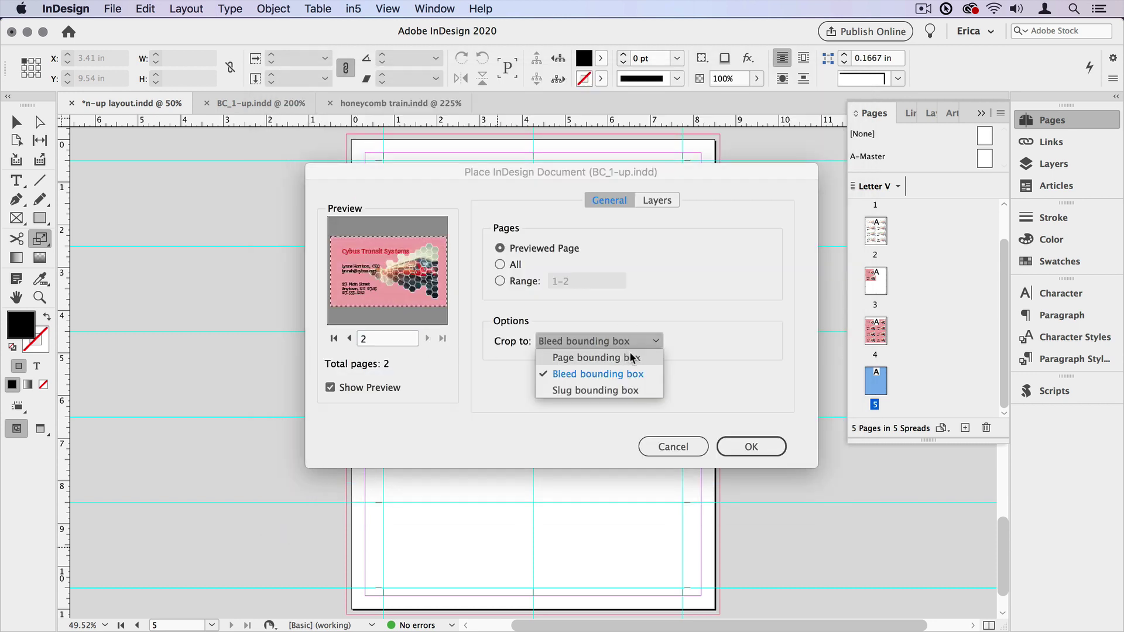
left_click(630, 354)
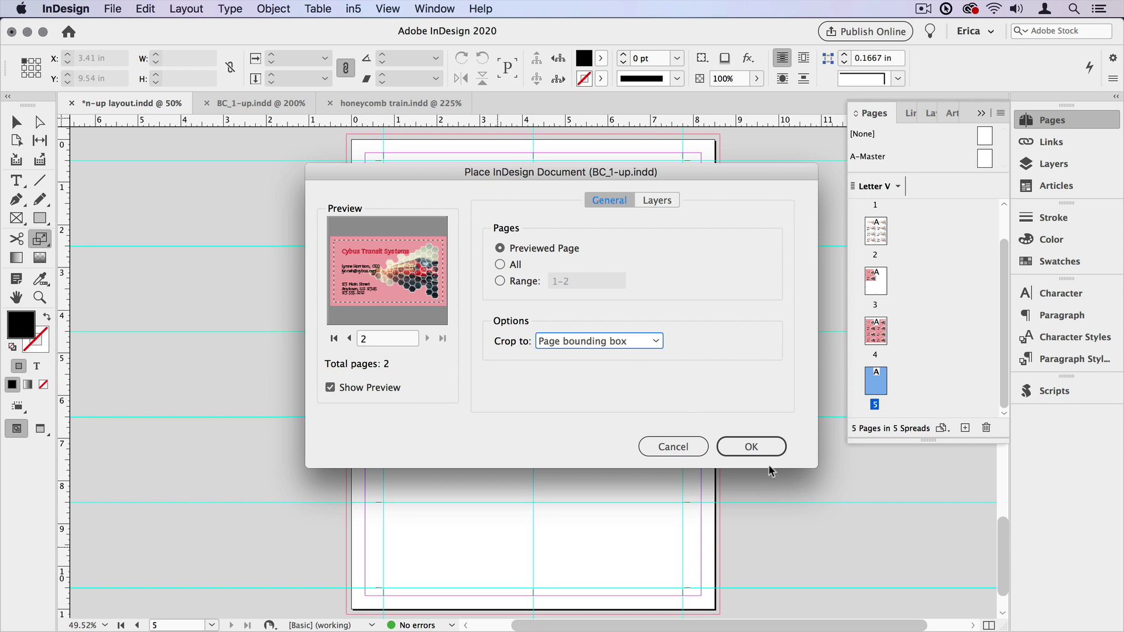
left_click(770, 447)
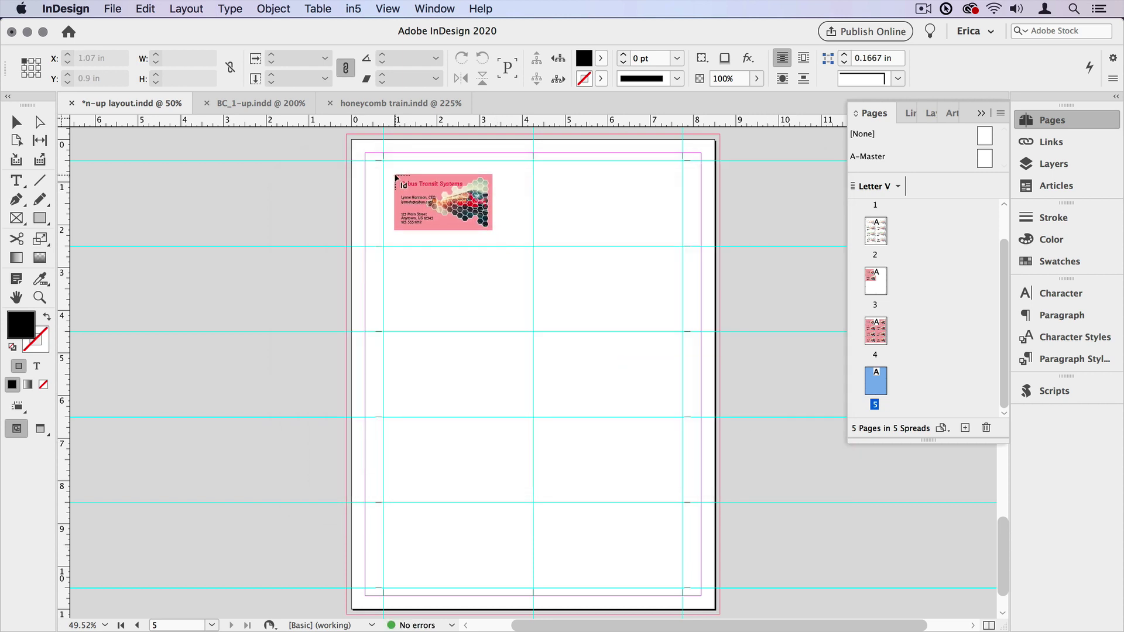
left_click(394, 173)
Snap the card to the margin corner and step-repeat it 4 times with 2 in vertical offset.
left_click(16, 122)
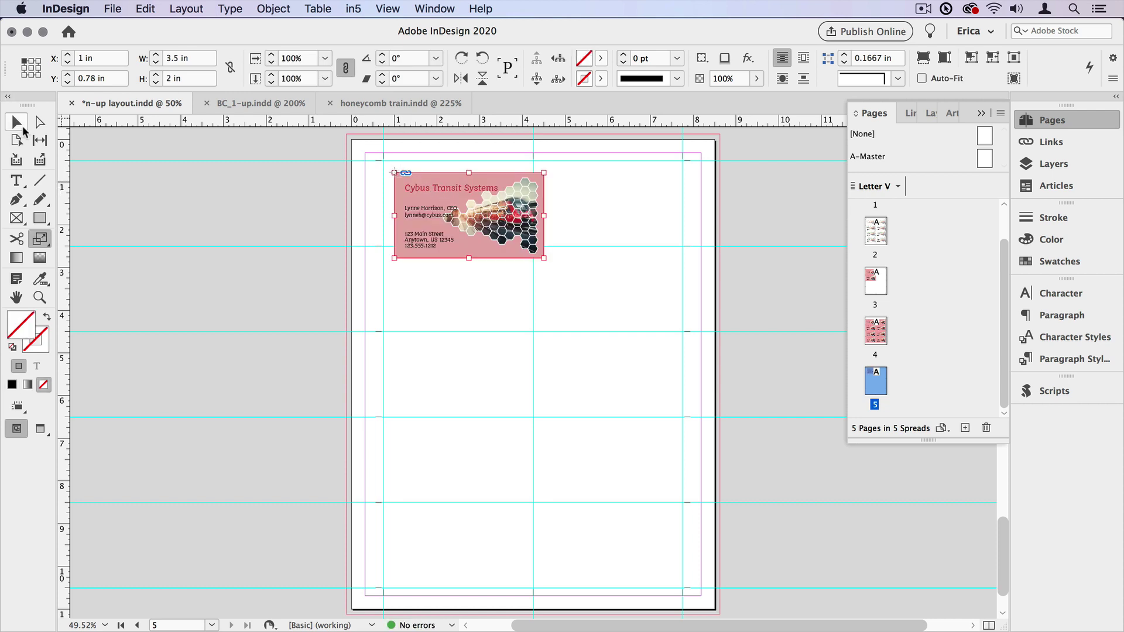
left_click(226, 156)
left_click_drag(420, 194, 416, 190)
key("super+alt+u")
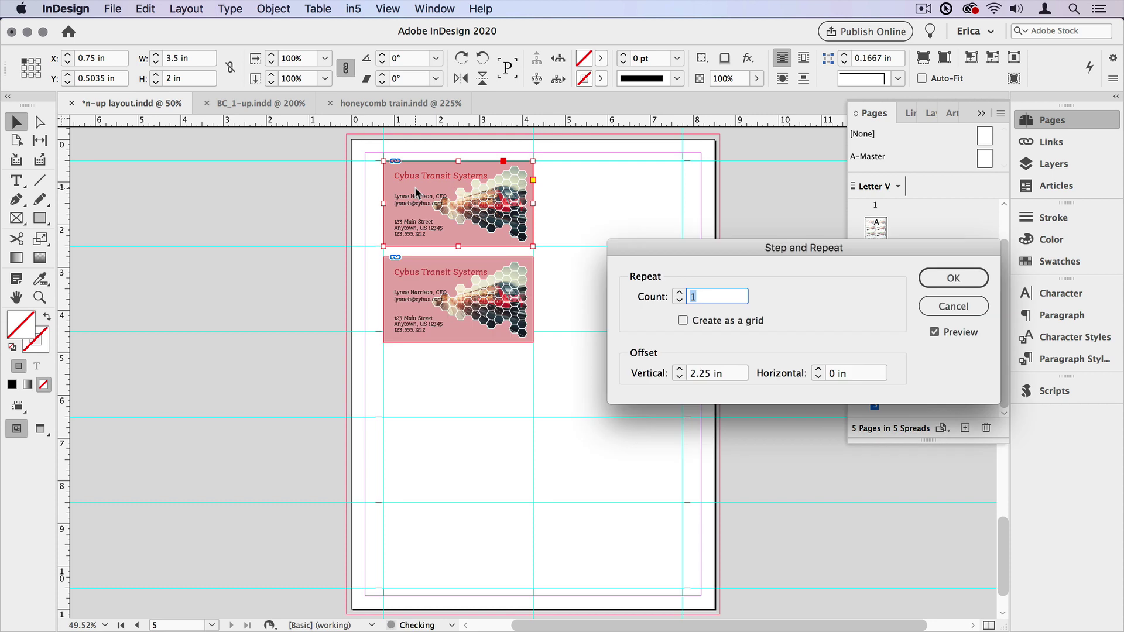
type("4")
key("Tab")
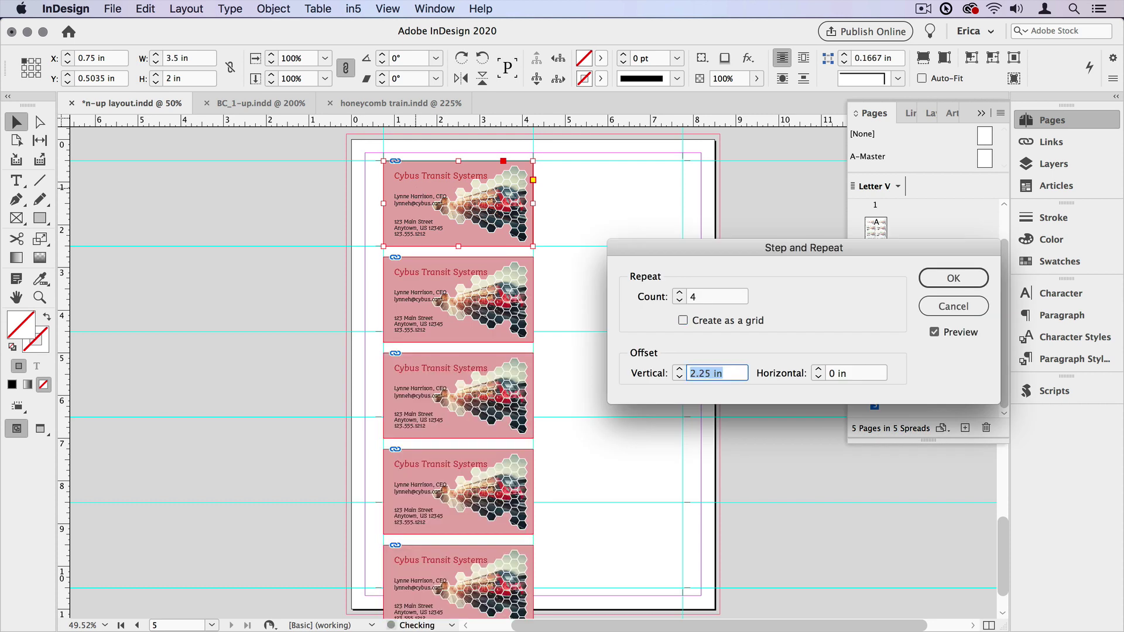
type("2")
key("Tab")
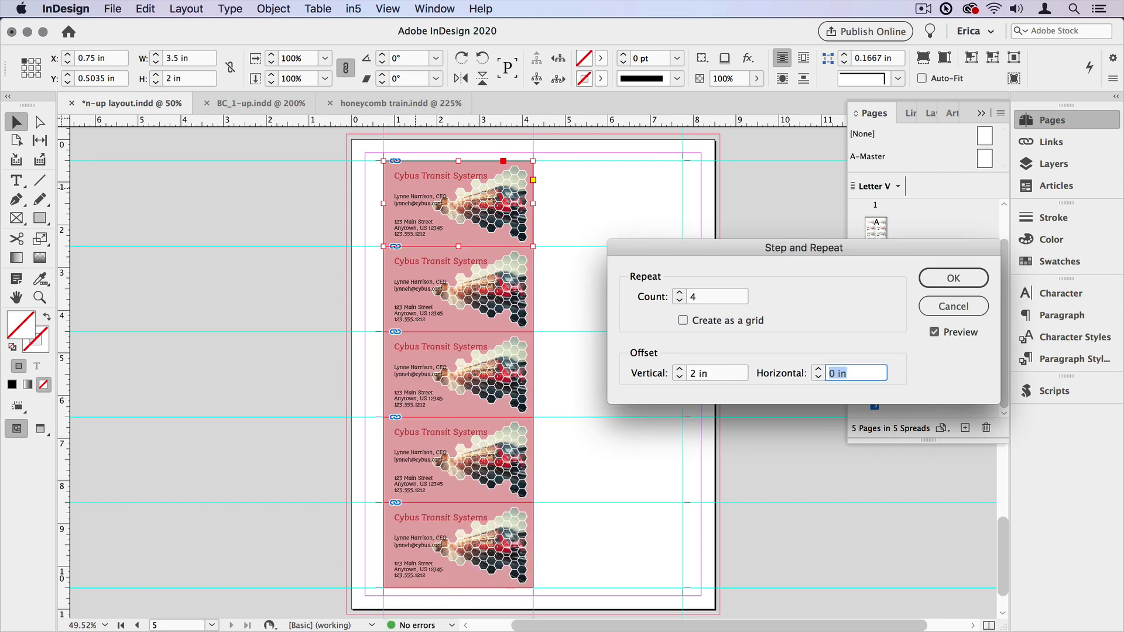
key("Return")
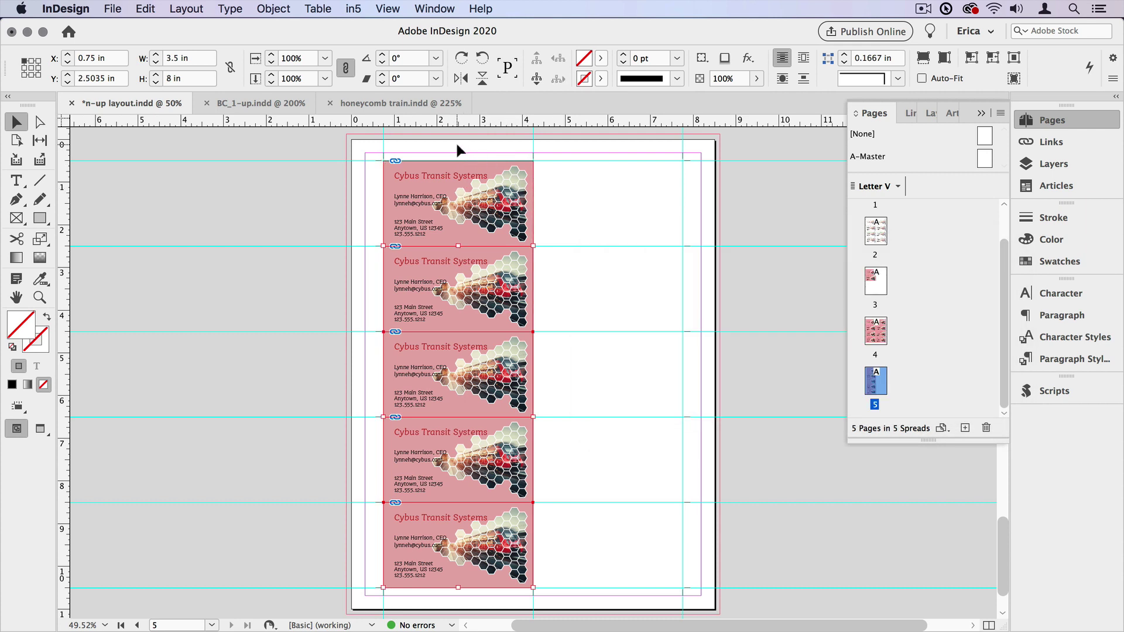
Repeat the five-card column once with 0 vertical and 3.5 in horizontal offset.
left_click_drag(456, 142, 445, 536)
key("super+alt+u")
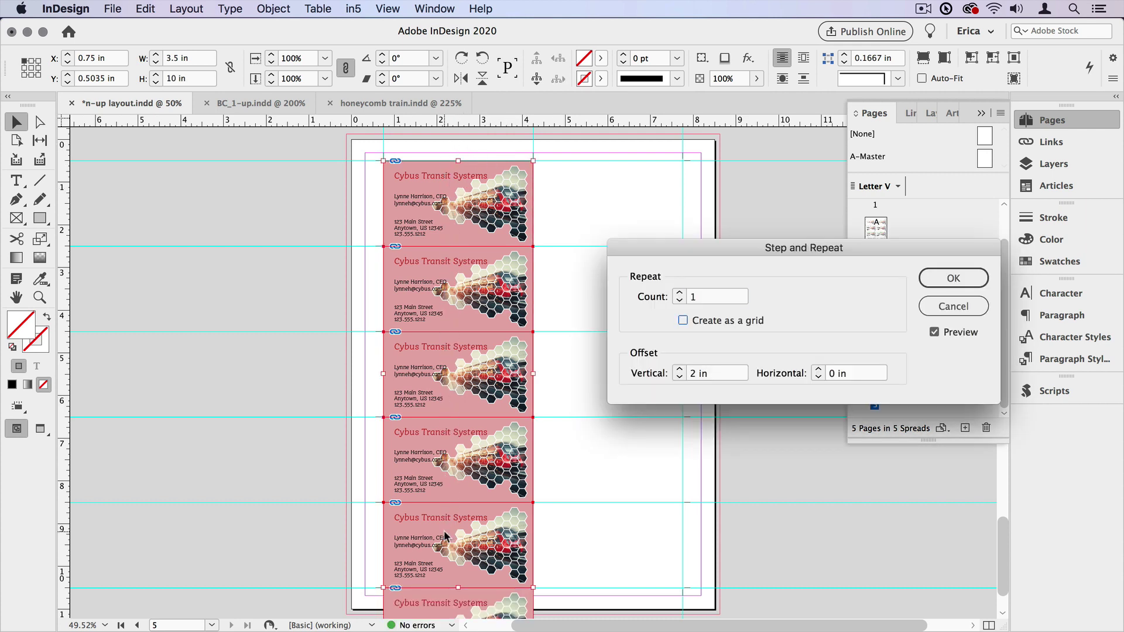
key("Tab")
type("0")
key("Tab")
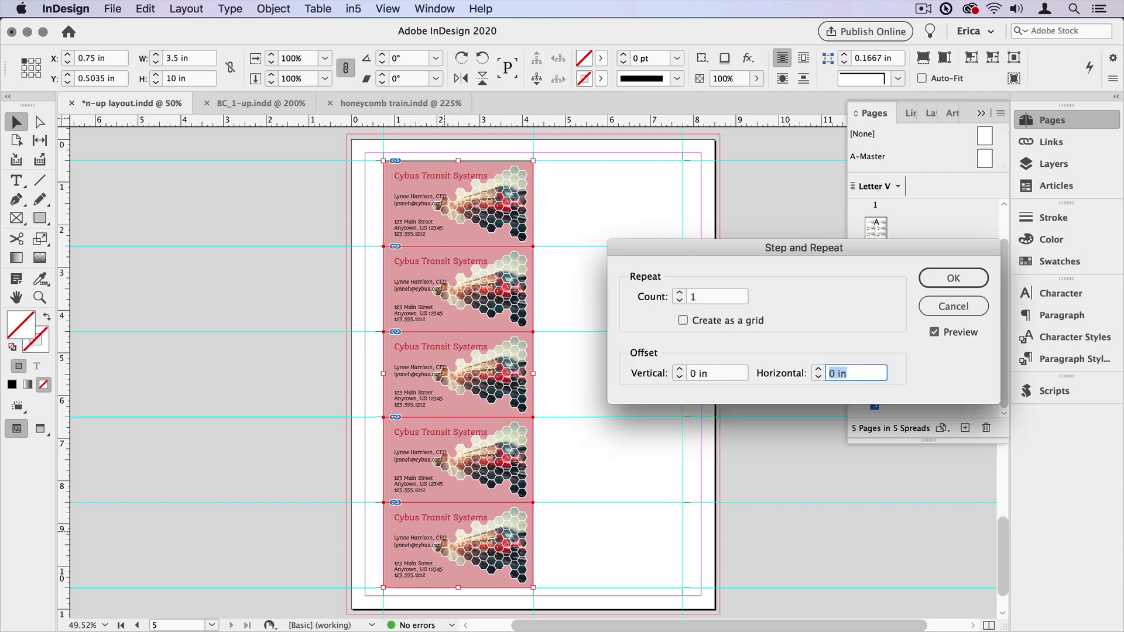
type("3.5")
key("Return")
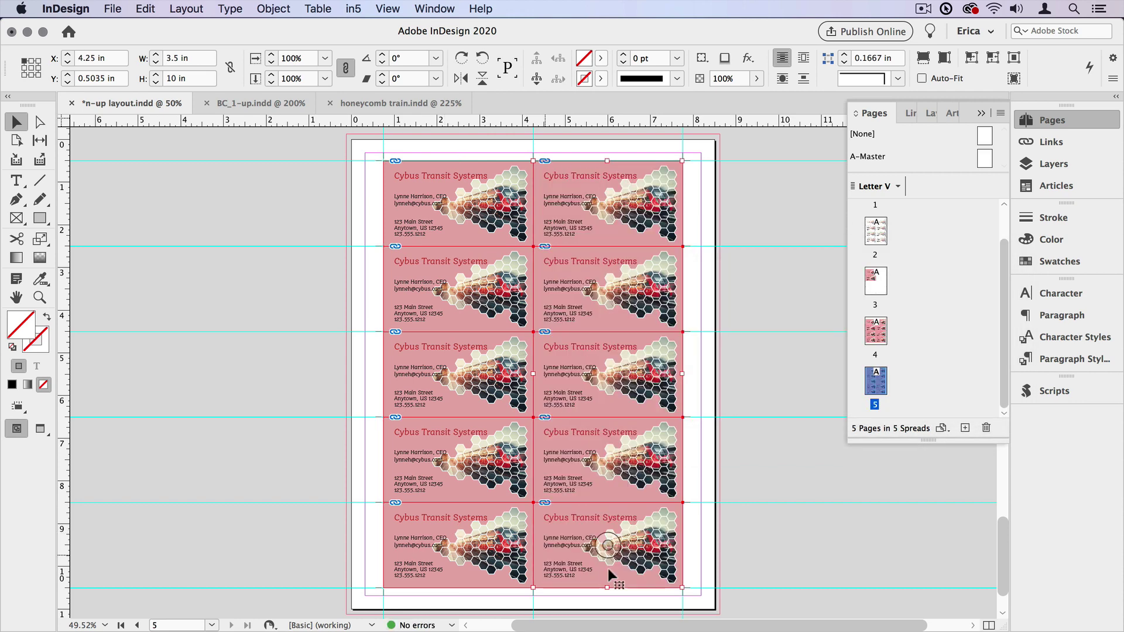
left_click(825, 518)
Return to page 1's 8-up sheet, then switch to the BC_1-up.indd document.
scroll(953, 326, "up", 2)
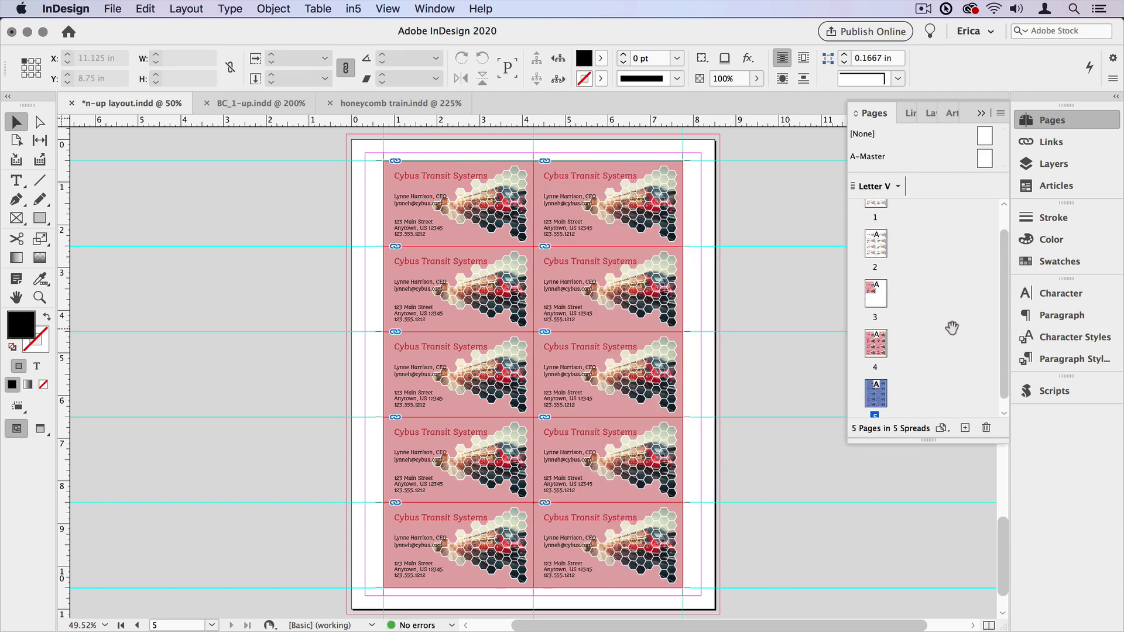
double_click(872, 218)
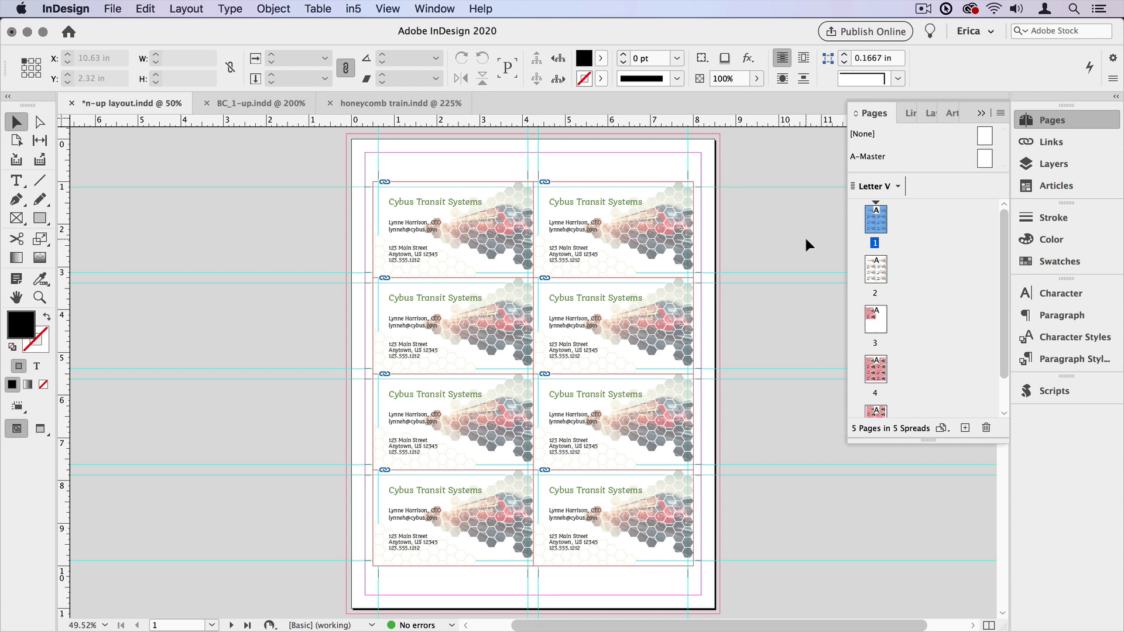
left_click(248, 98)
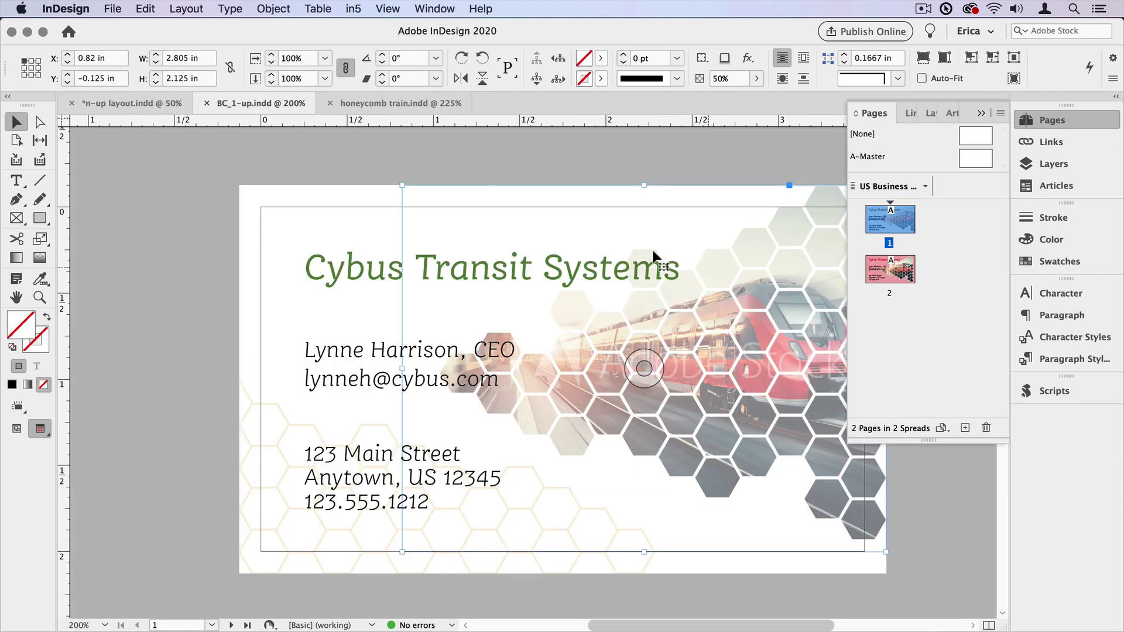
Select the Cybus Transit Systems title text and apply the Deep Rust swatch.
double_click(376, 270)
key("shift+Right")
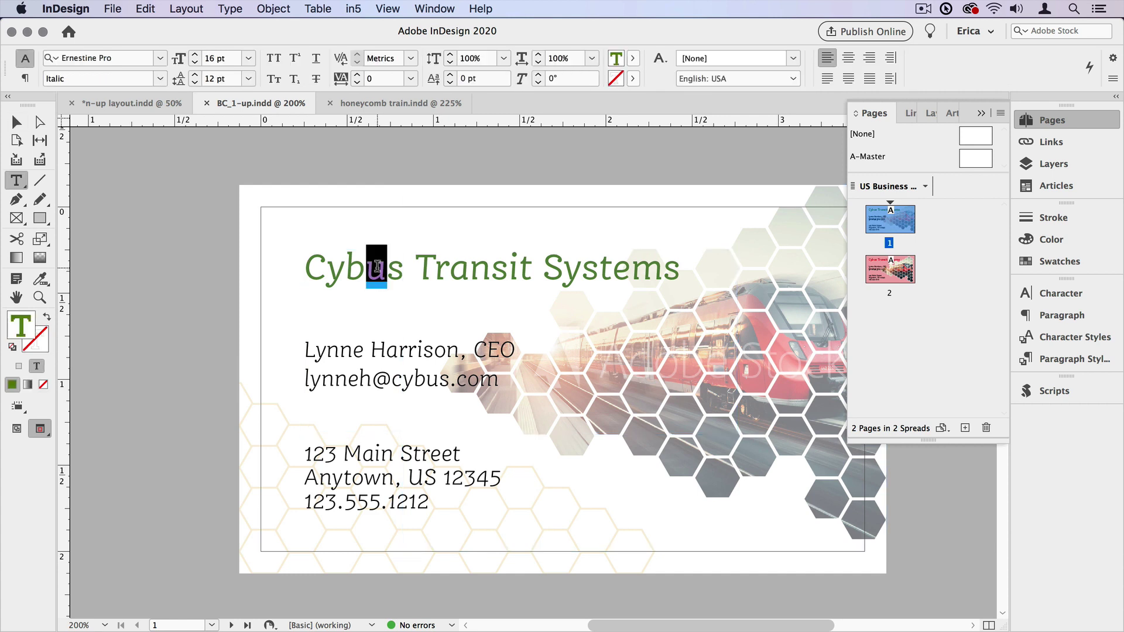
triple_click(377, 264)
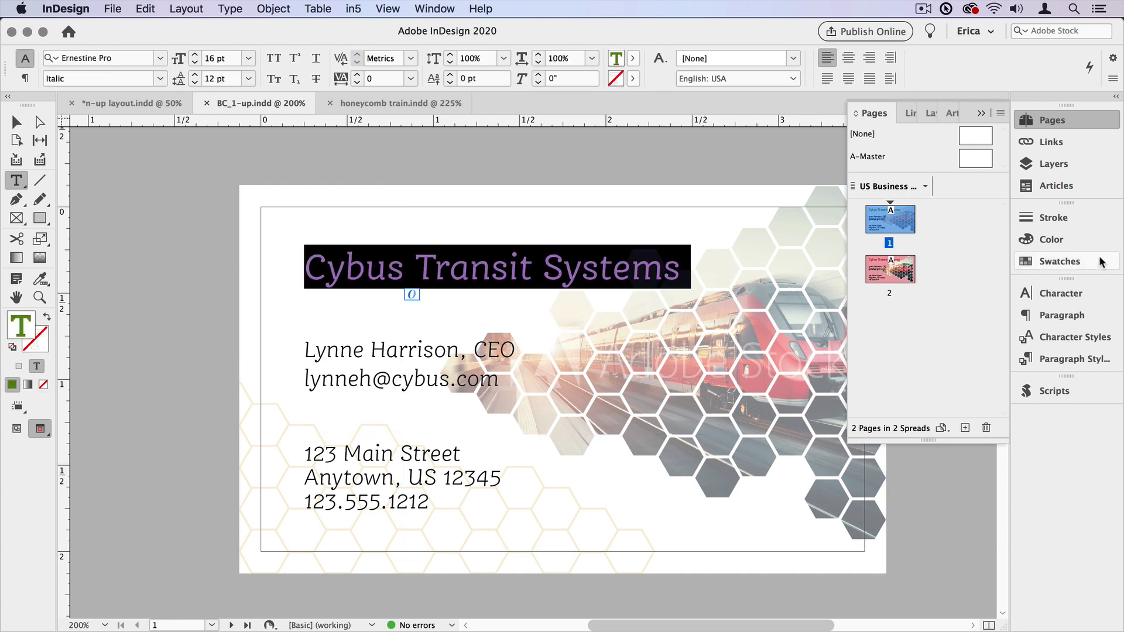
left_click(1076, 260)
left_click(905, 344)
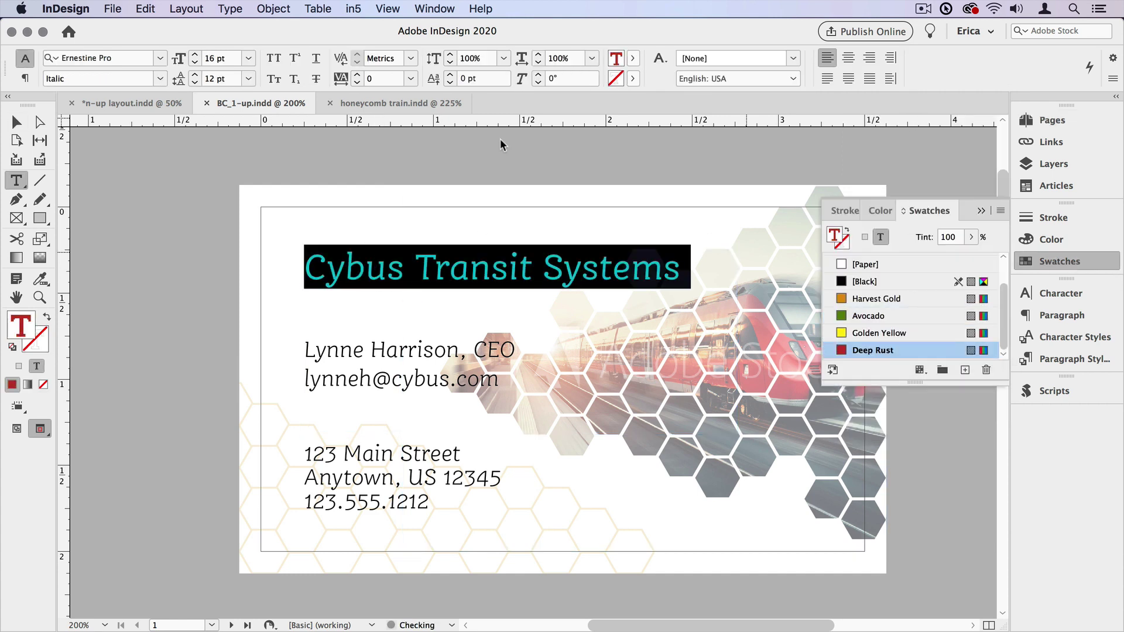
key("Escape")
left_click(108, 189)
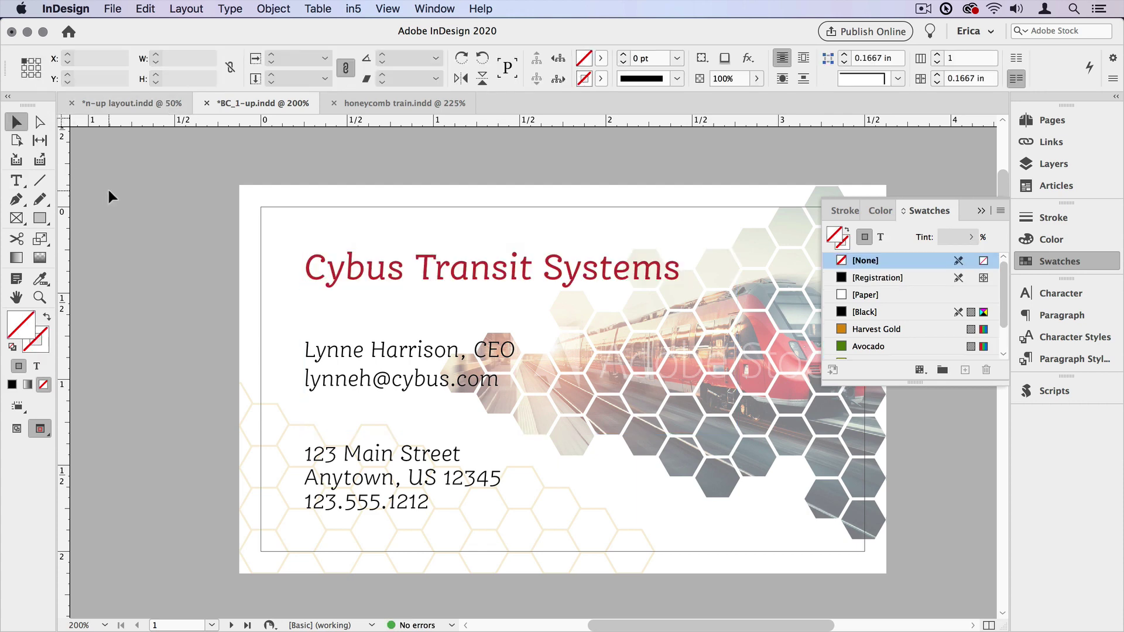
Save BC_1-up.indd, update its link in n-up layout, and preview all eight cards with the Deep Rust title.
key("super+s")
left_click(117, 103)
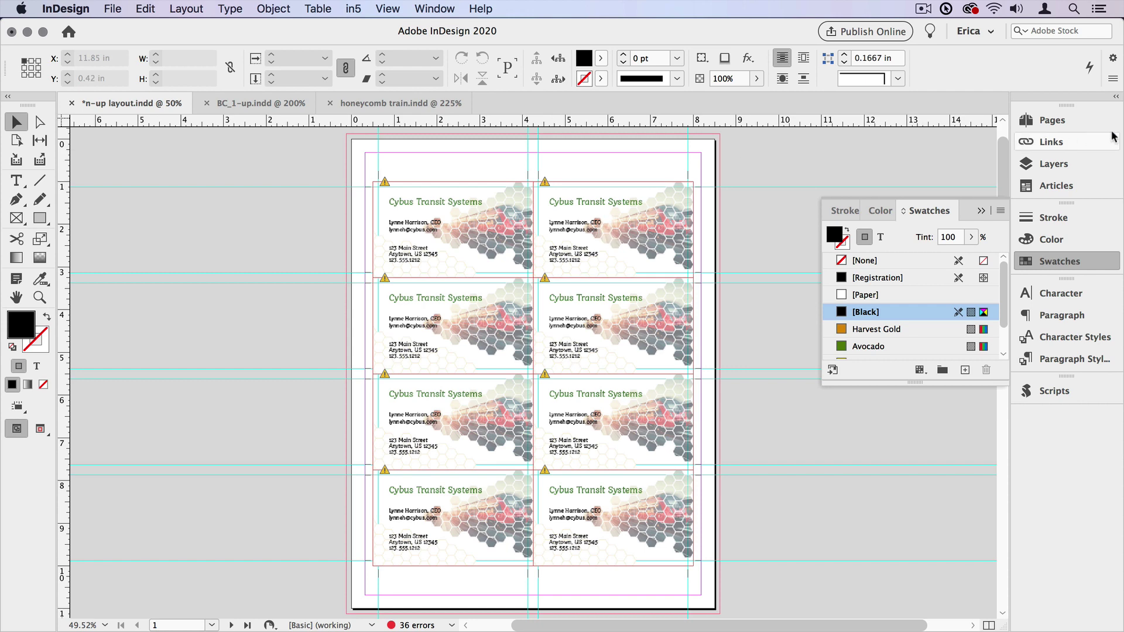
left_click(1050, 142)
left_click(937, 150)
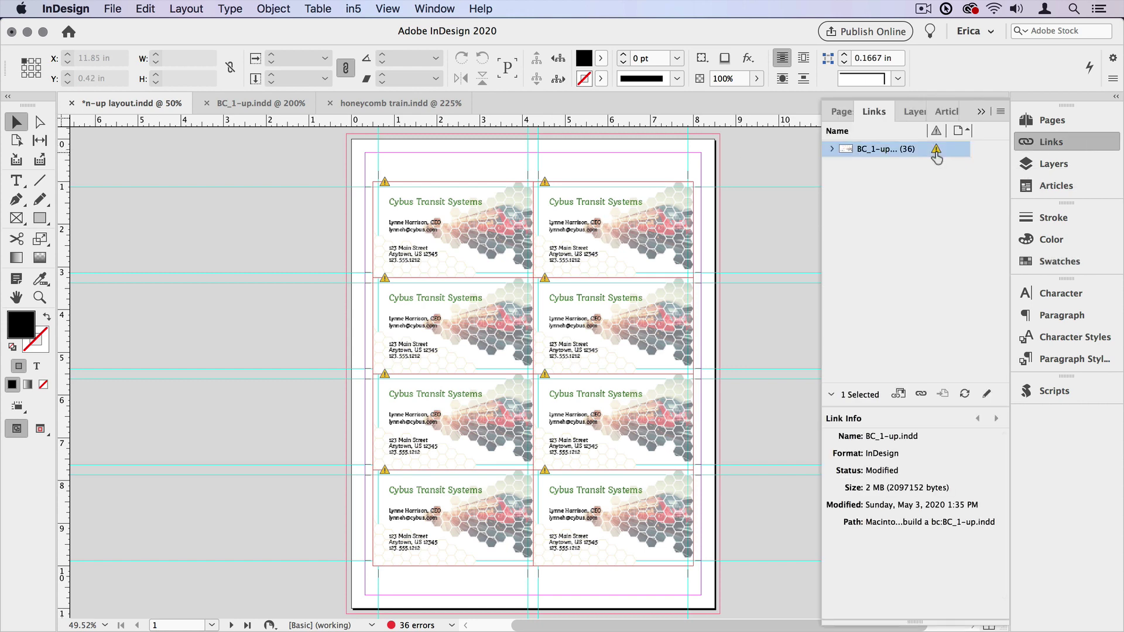
left_click(937, 150)
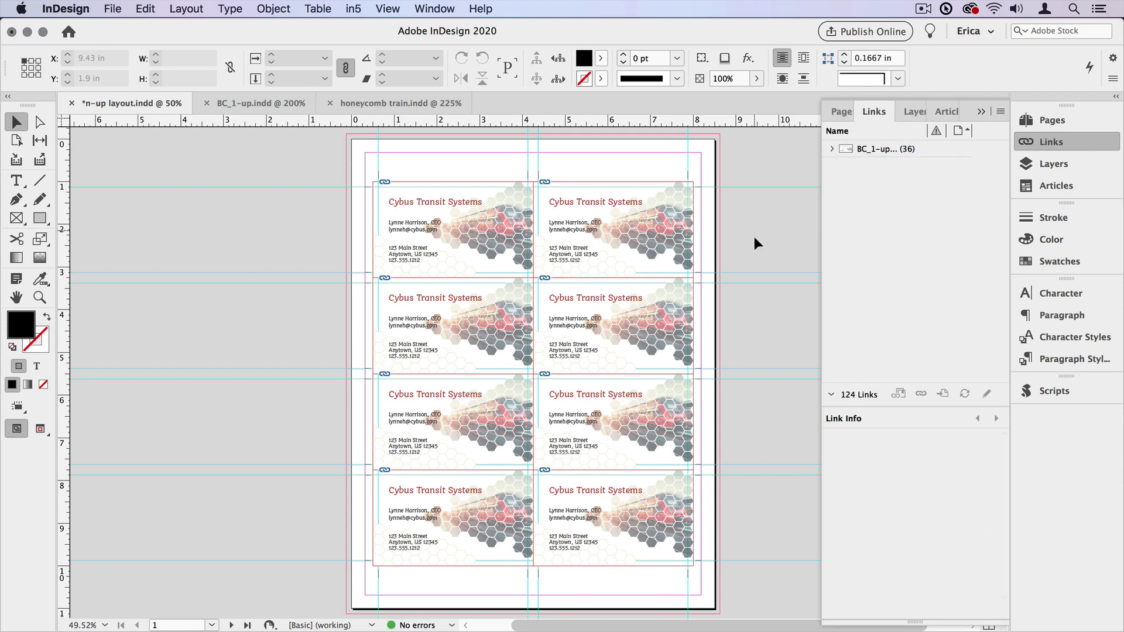
key("w")
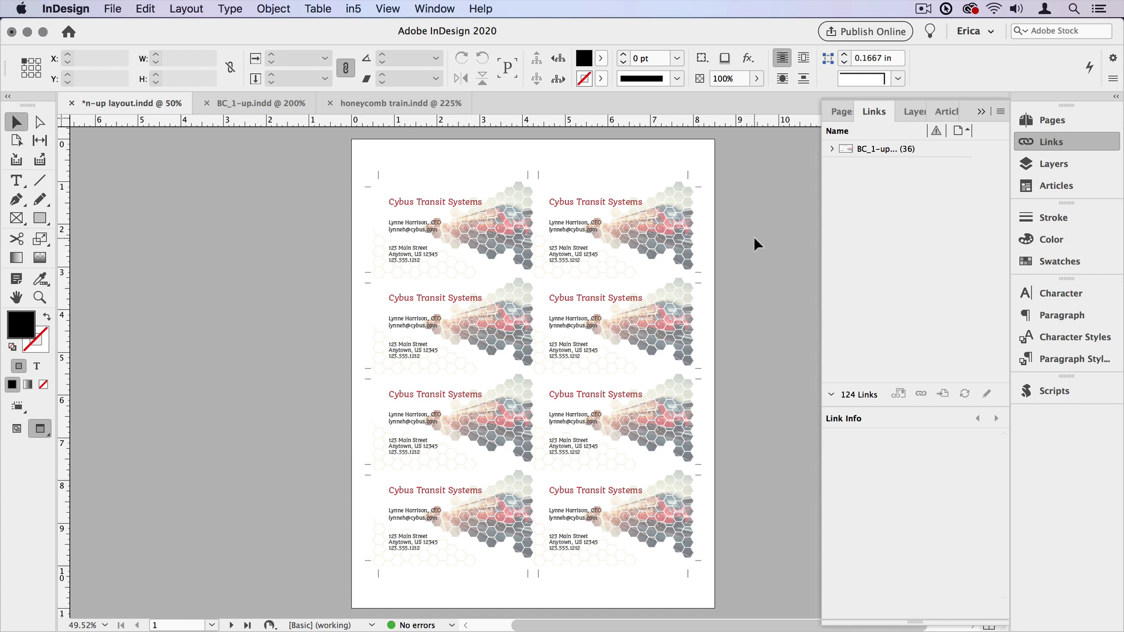